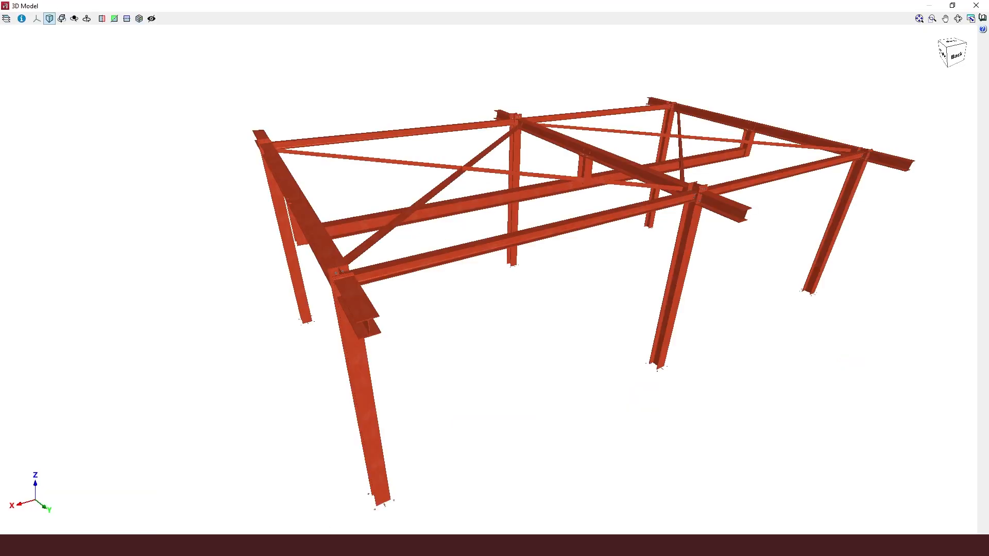
Inspect the pergola's 3D steel model from several angles and zoom levels
scroll(268, 255, "up", 3)
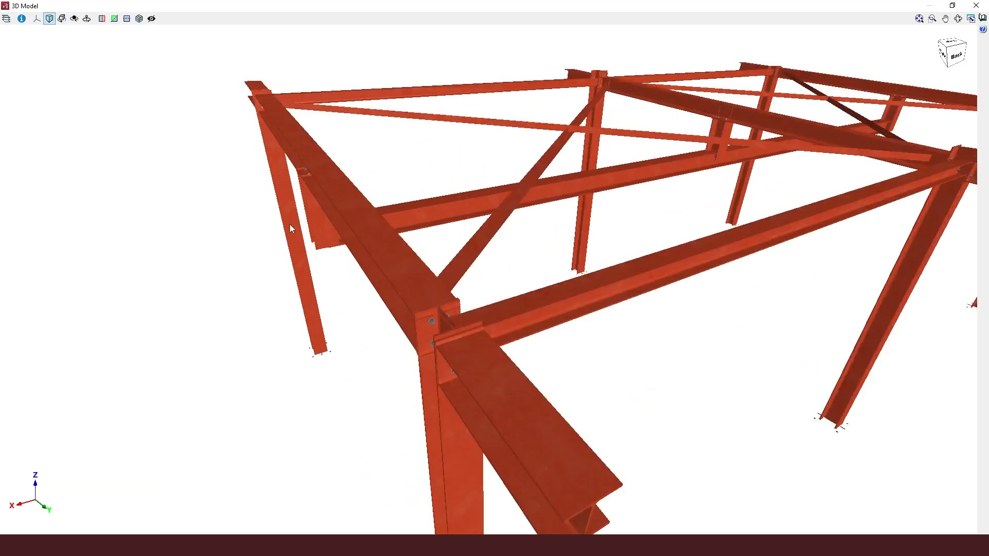
scroll(289, 224, "up", 1)
middle_click_drag(345, 225, 370, 209)
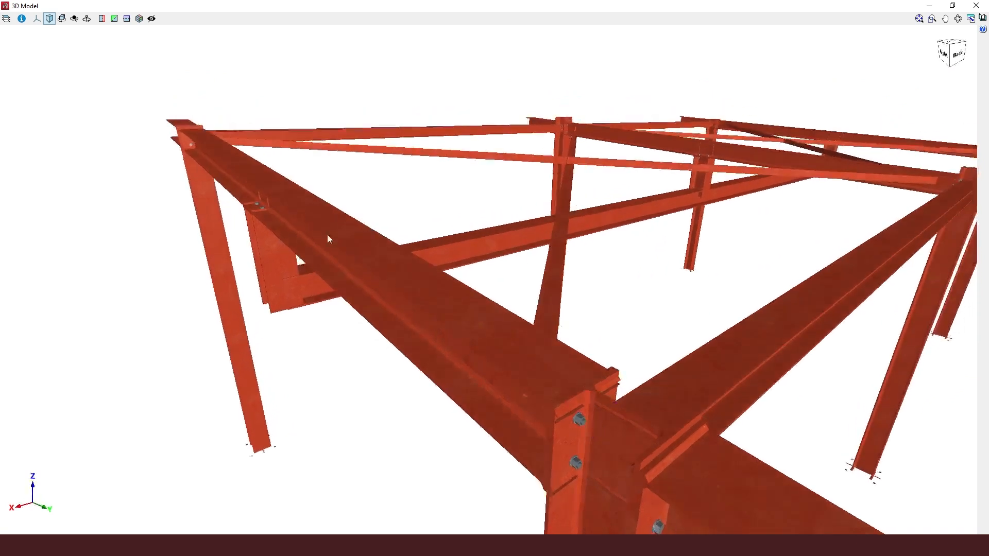
scroll(247, 291, "up", 3)
scroll(254, 290, "down", 5)
scroll(256, 290, "up", 2)
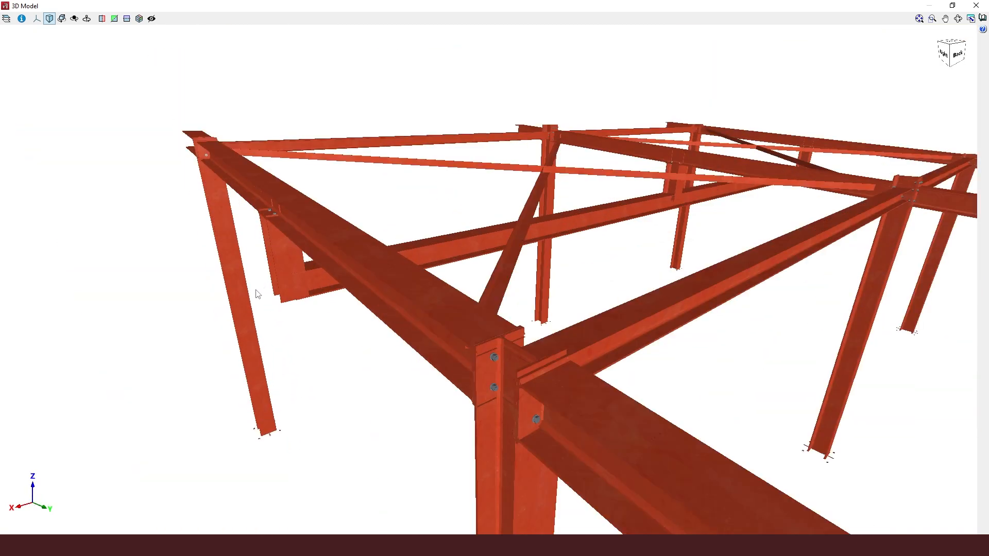
scroll(257, 294, "up", 3)
middle_click_drag(771, 273, 851, 259)
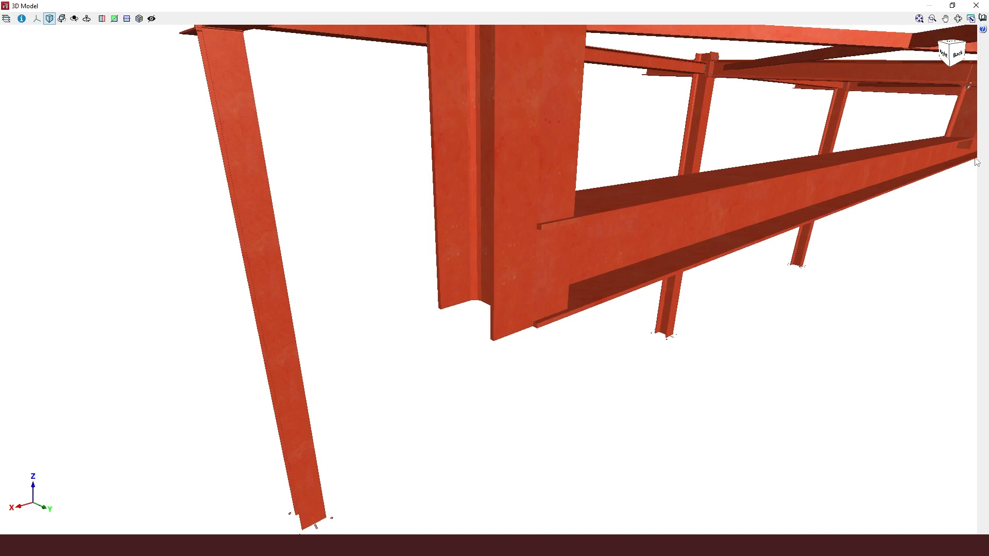
scroll(975, 158, "up", 4)
mouse_move(952, 166)
middle_mouse_down()
mouse_move(908, 181)
mouse_move(805, 186)
mouse_move(877, 203)
middle_mouse_up()
scroll(883, 247, "down", 4)
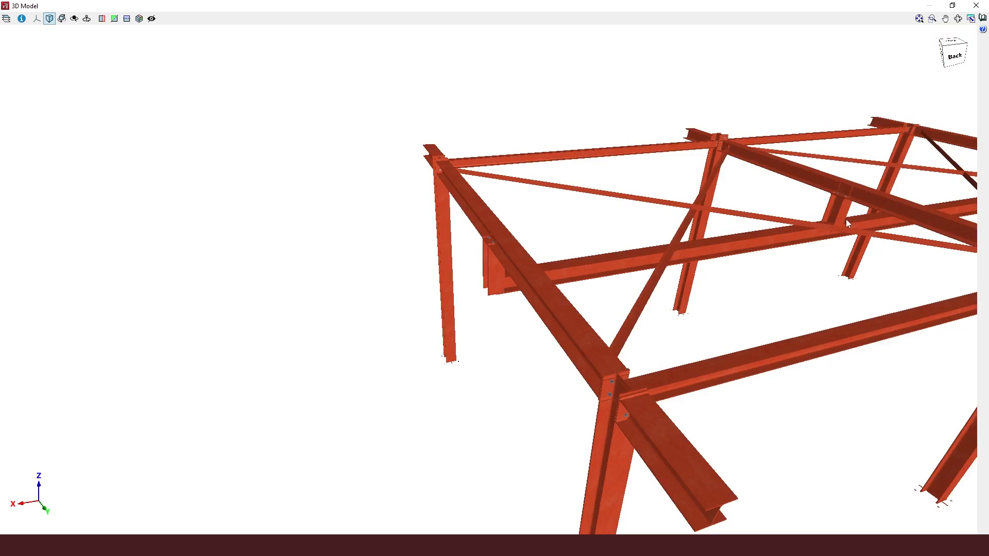
scroll(711, 227, "up", 10)
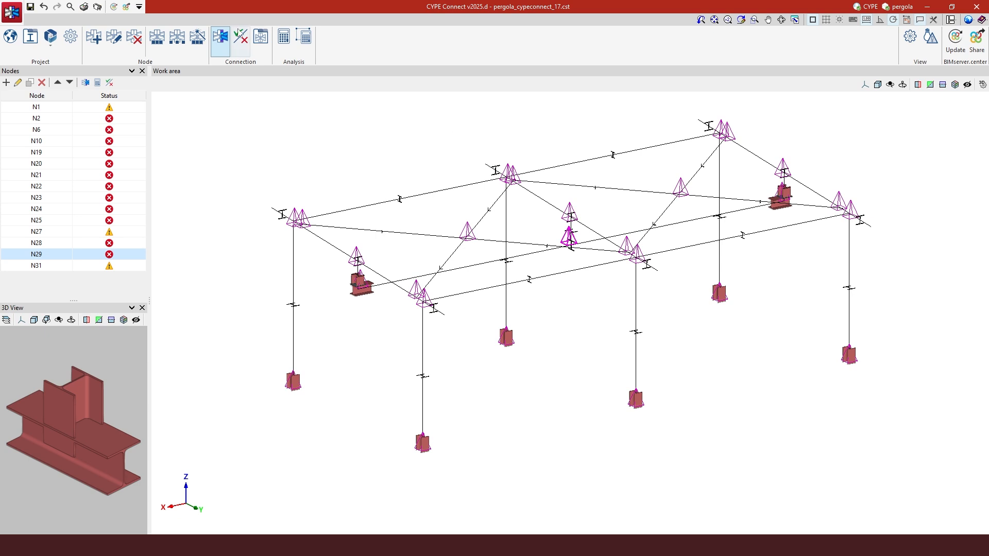
Open the connection at node N29 for editing in the connection editor
double_click(566, 237)
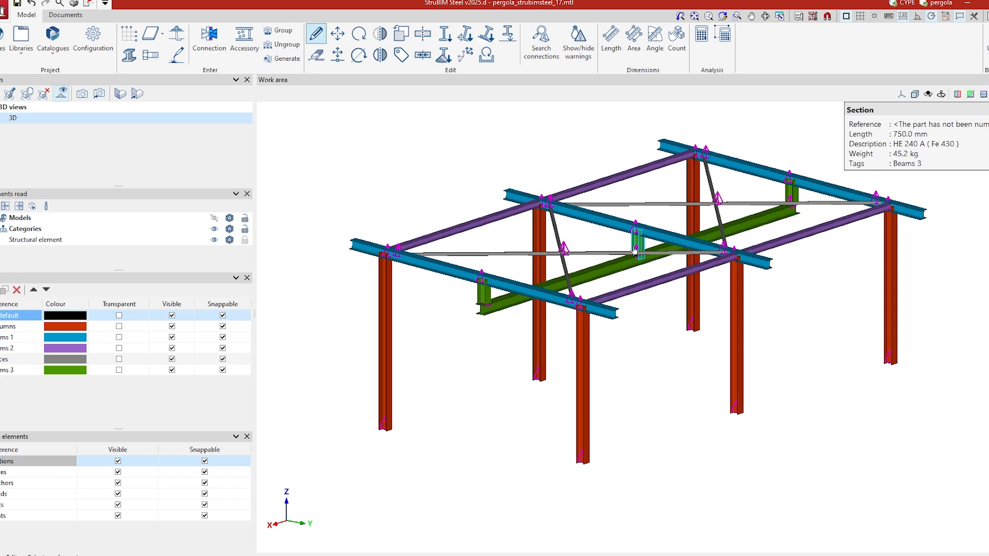
scroll(721, 290, "up", 3)
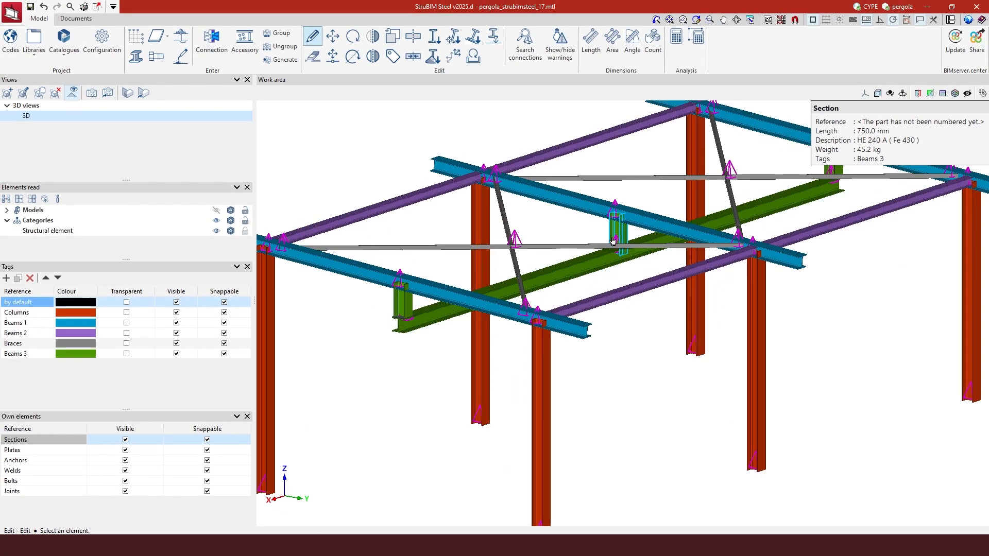
scroll(613, 241, "up", 5)
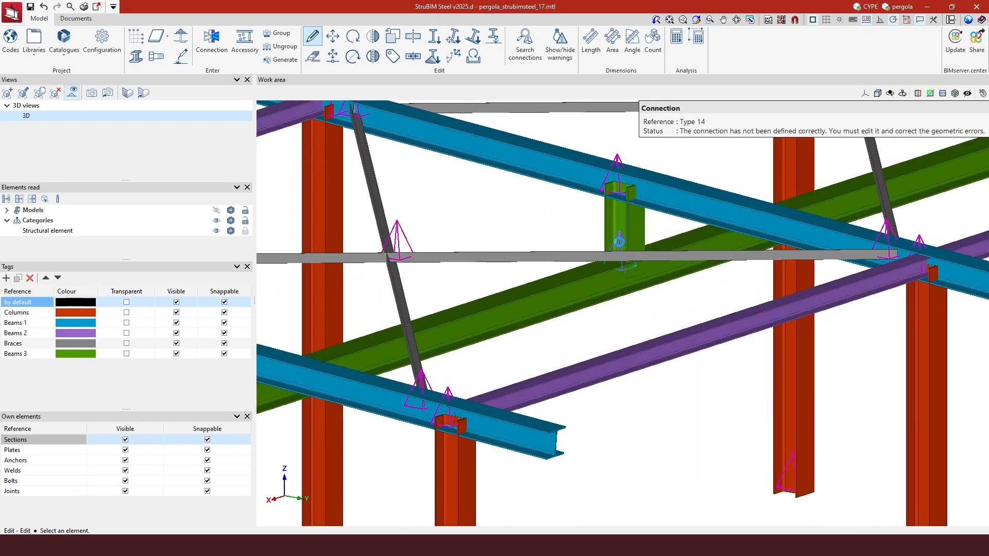
left_click(619, 242)
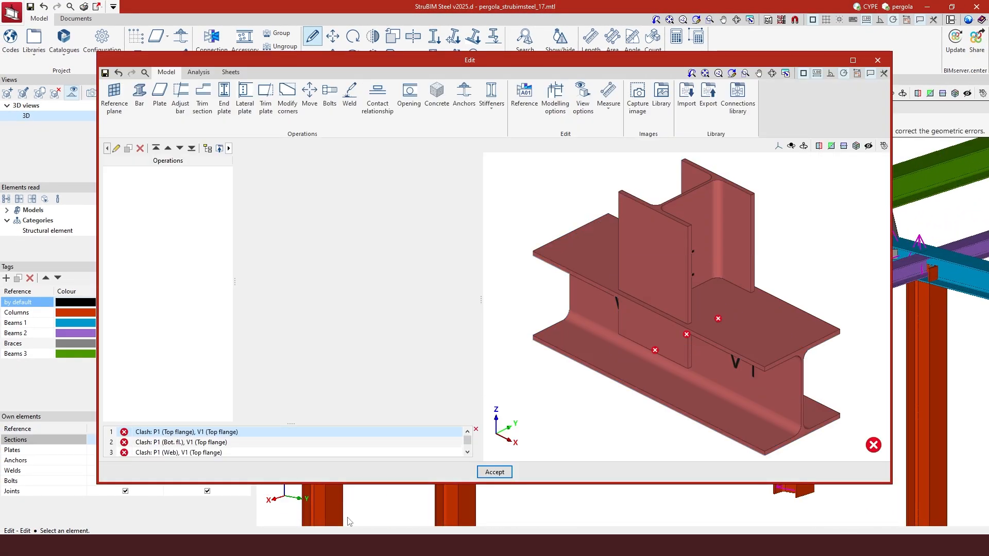
mouse_move(293, 545)
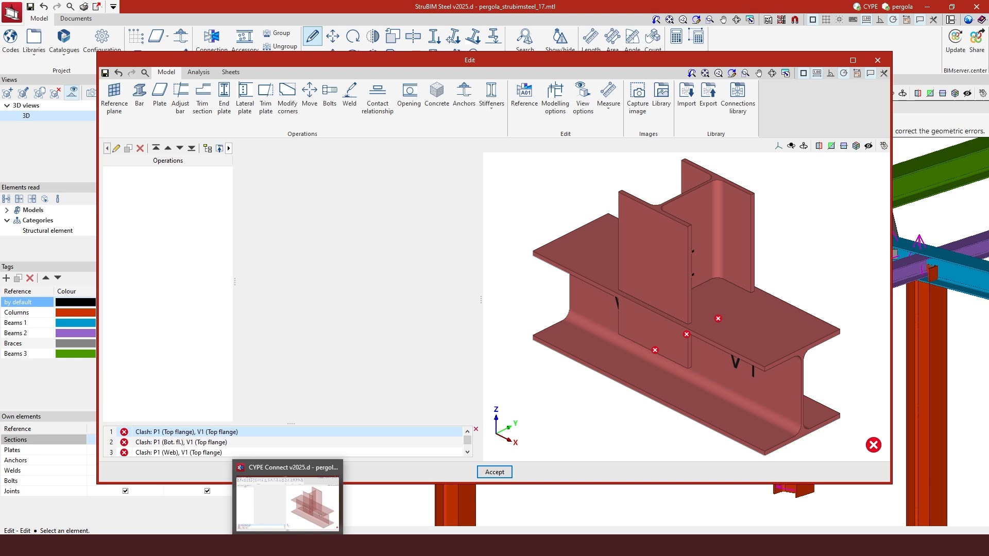
left_click(310, 512)
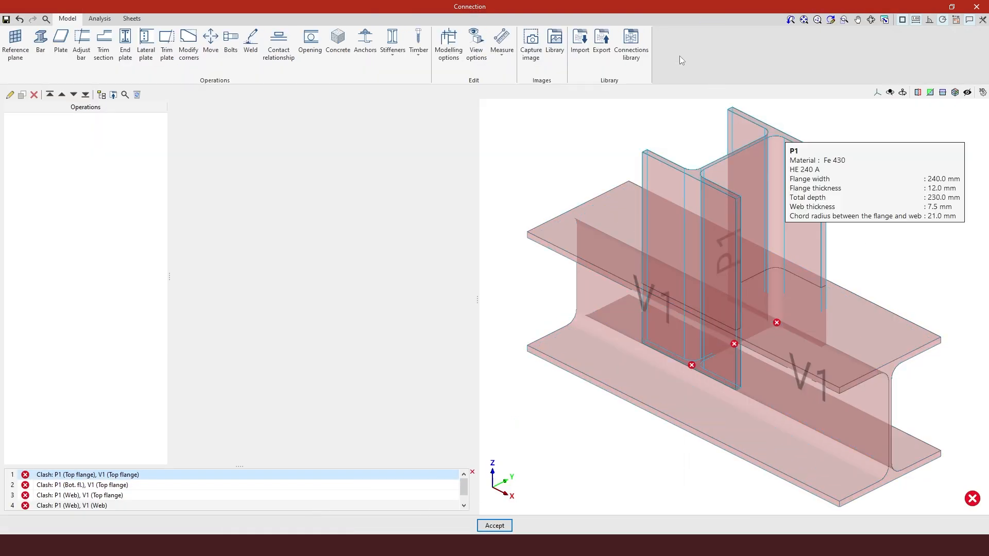
Set sections to display as solid in the view options
left_click(476, 45)
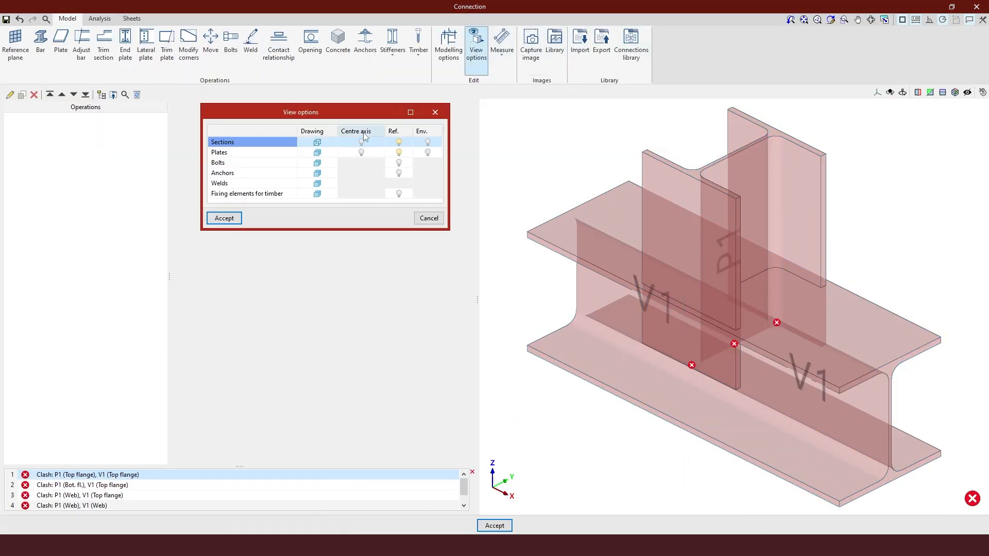
left_click(319, 143)
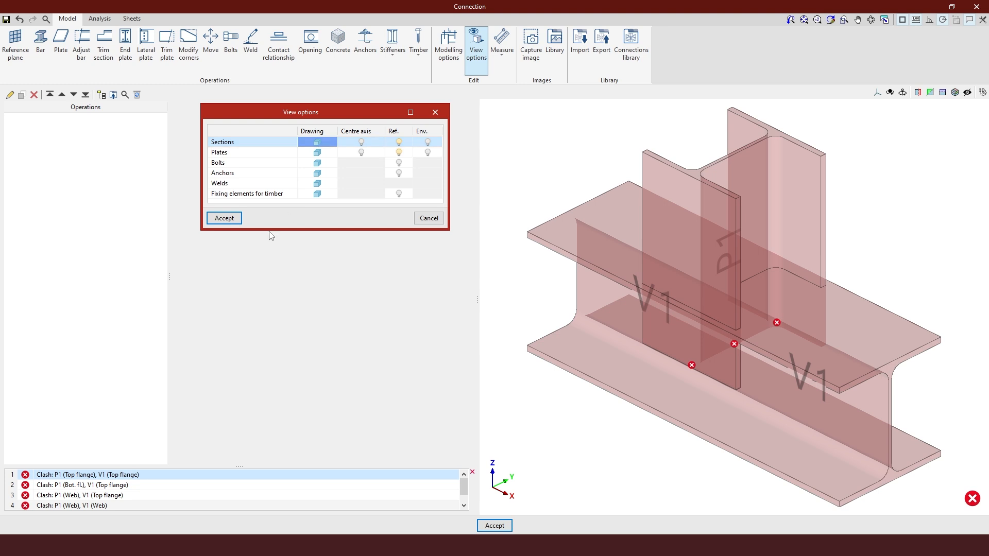
left_click(232, 219)
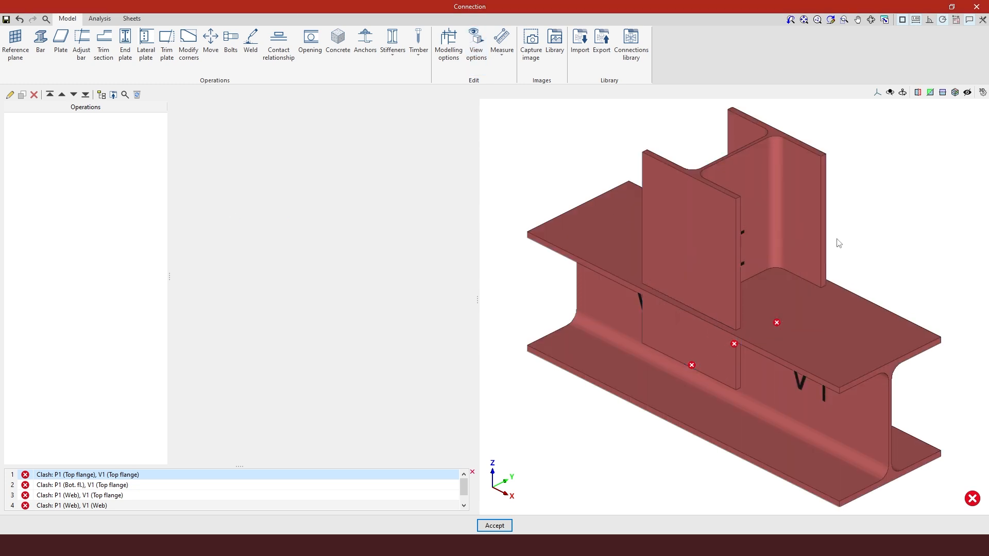
Add an end plate operation on section P1, joined to beam V1
scroll(810, 337, "down", 2)
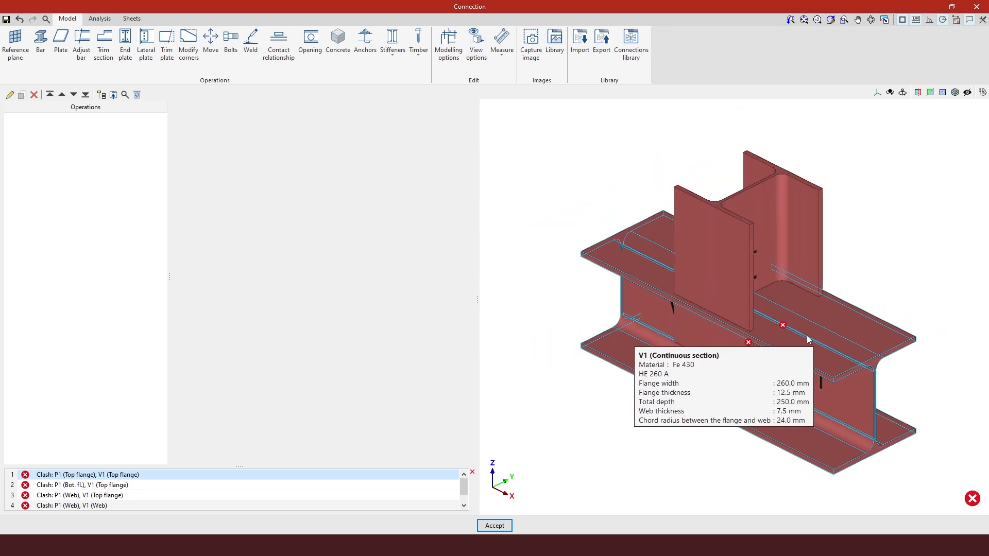
middle_click_drag(808, 336, 746, 324)
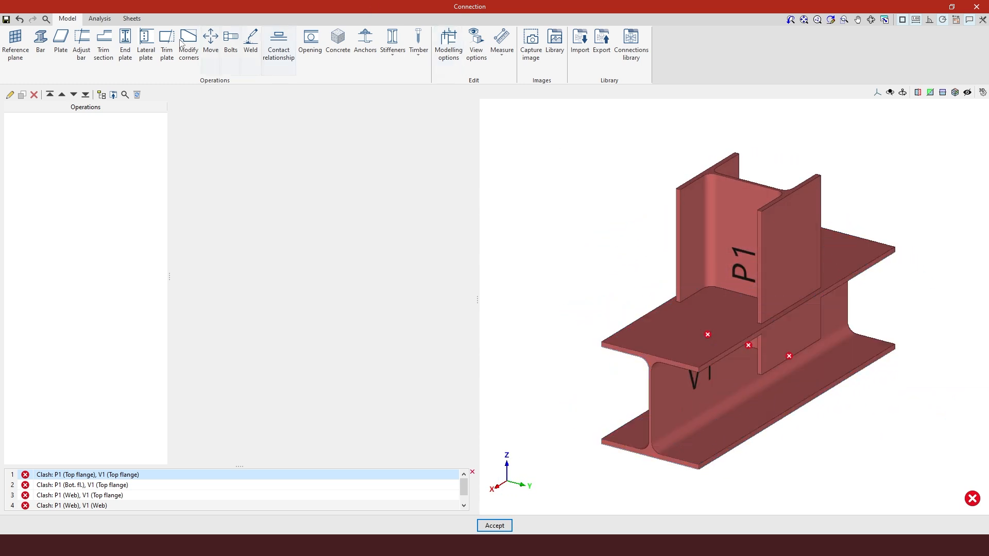
left_click(127, 51)
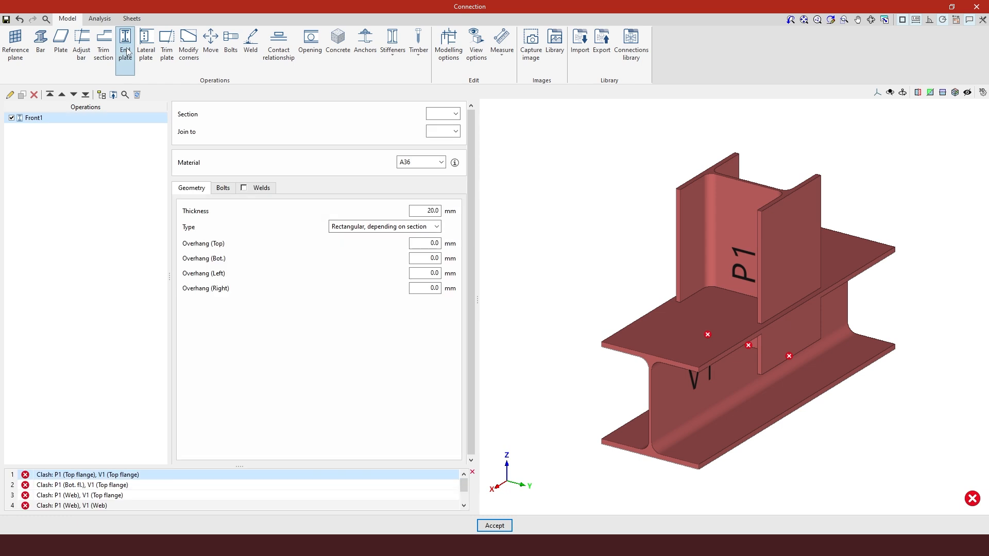
left_click(443, 114)
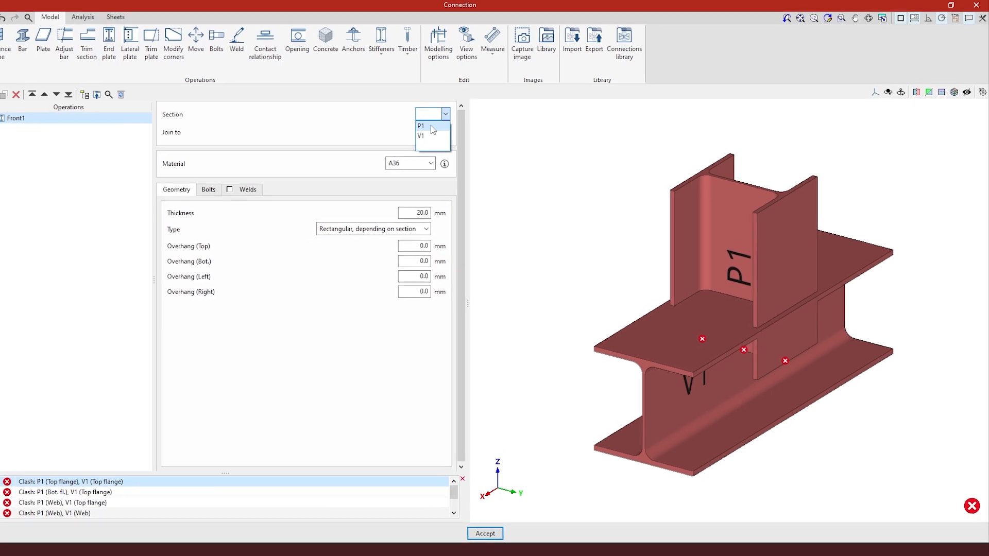
left_click(430, 125)
left_click(446, 132)
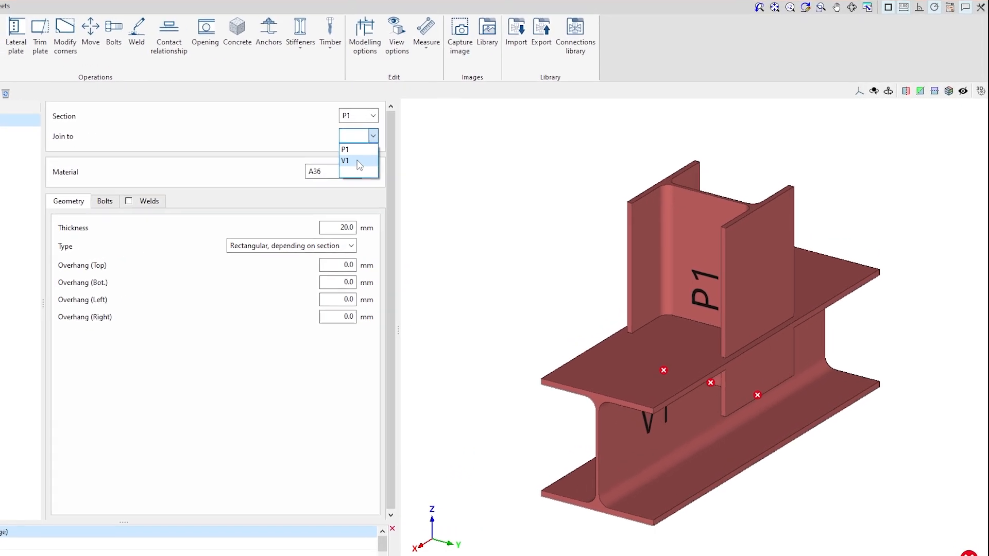
left_click(359, 161)
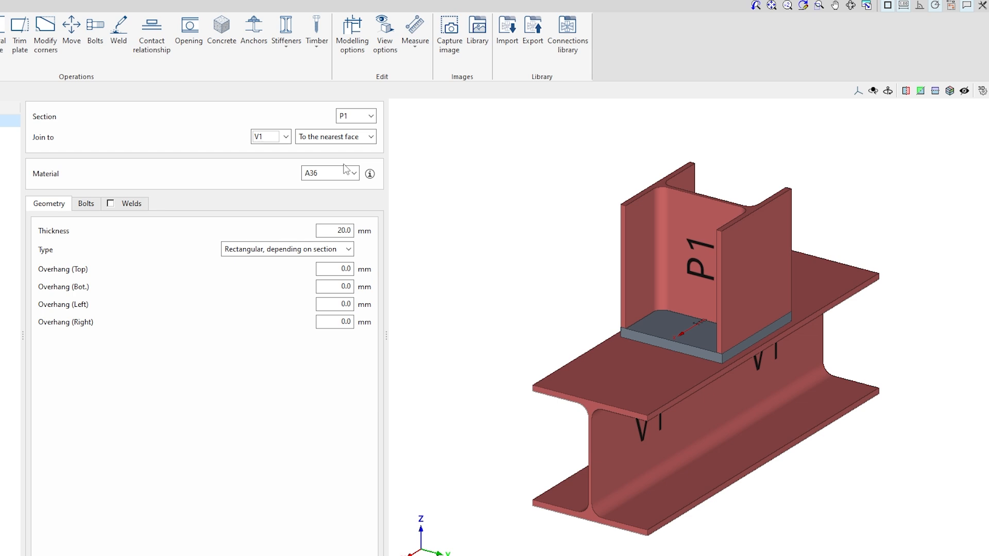
Set the end plate material to F-30 and its thickness to 10 mm
left_click(354, 174)
left_click_drag(355, 208, 342, 263)
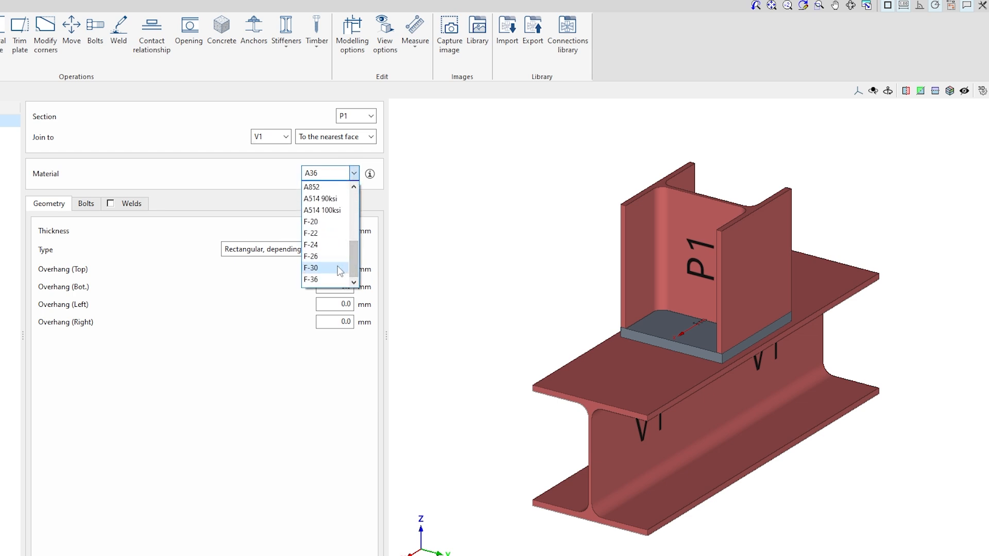
left_click(338, 268)
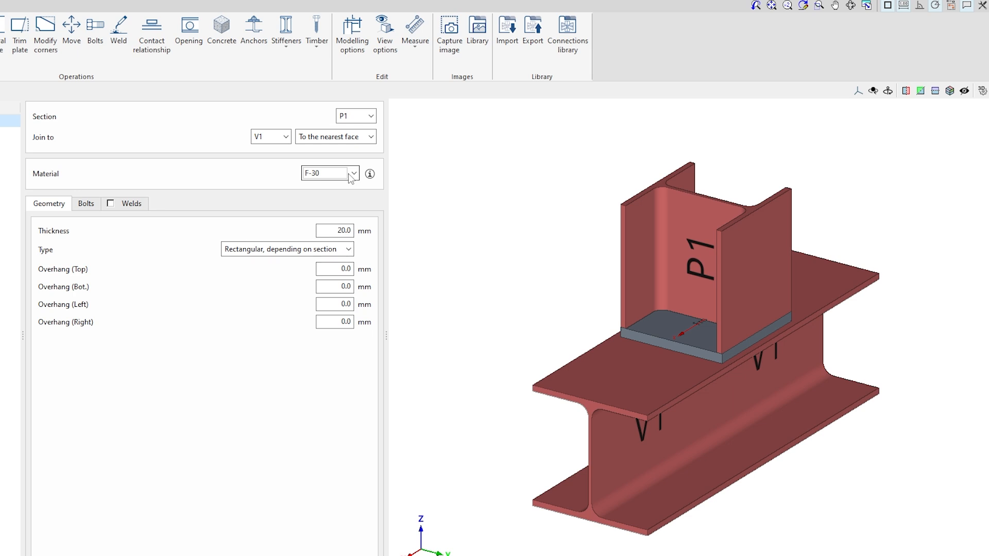
left_click_drag(331, 231, 452, 235)
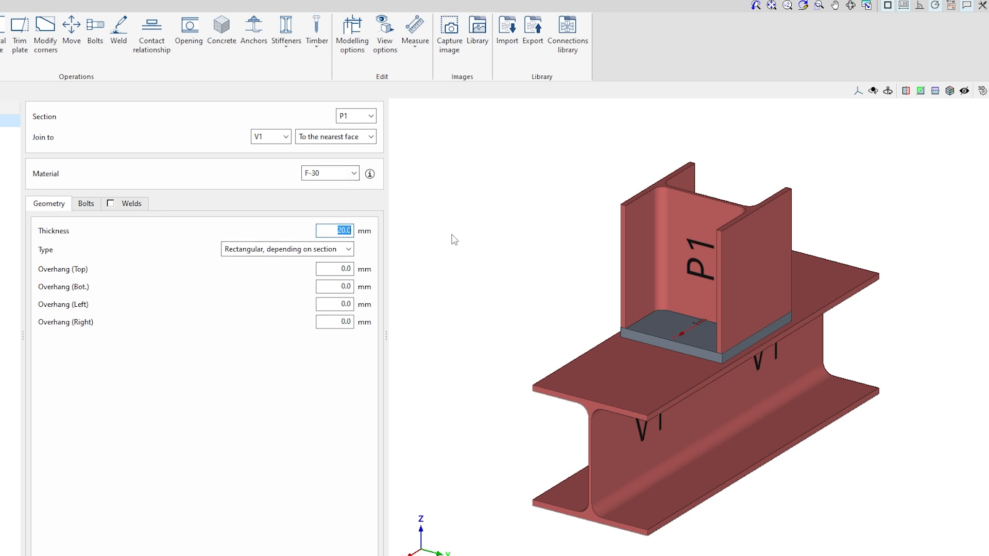
type("10")
Set the end plate overhangs to 15 mm top and bottom and 35 mm left and right
left_click_drag(345, 272, 400, 278)
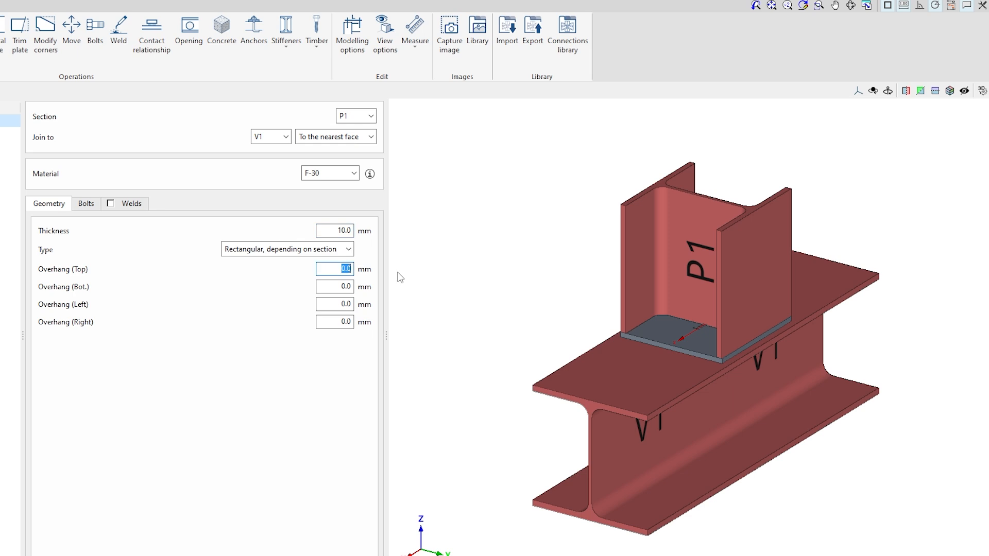
type("15")
left_click_drag(343, 286, 389, 293)
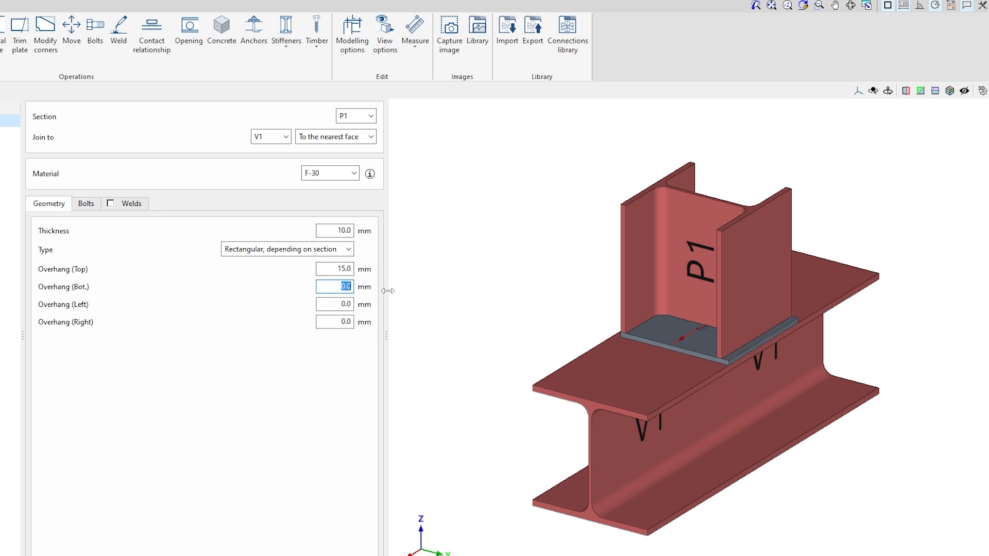
type("15")
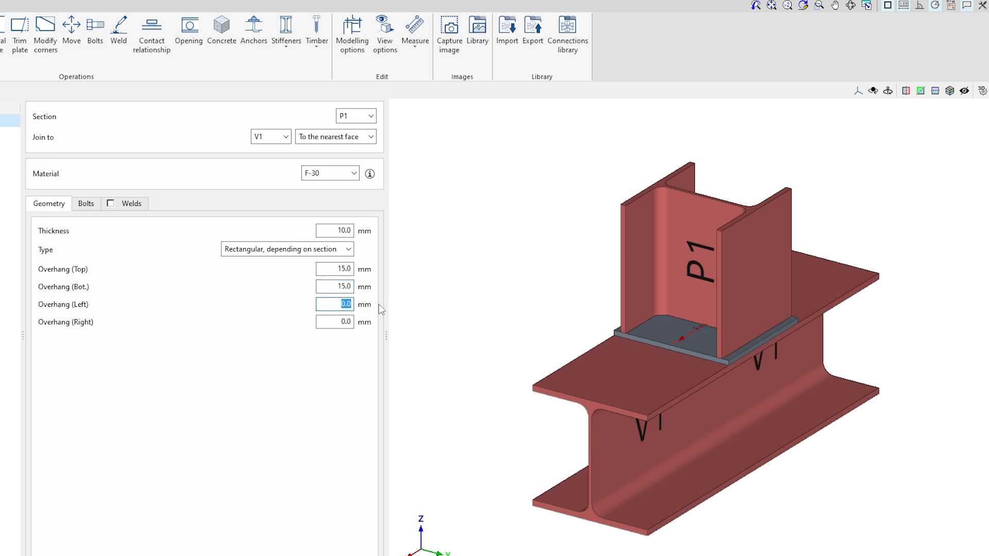
type("35")
key("Tab")
type("35")
Open the end plate's bolts settings and switch sections to transparent display in the view options
left_click(86, 204)
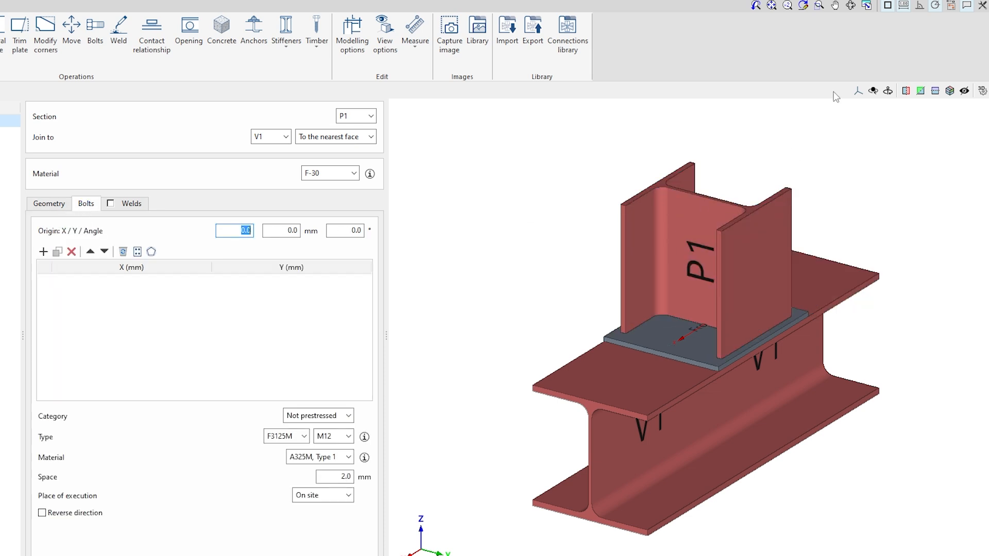
left_click(858, 92)
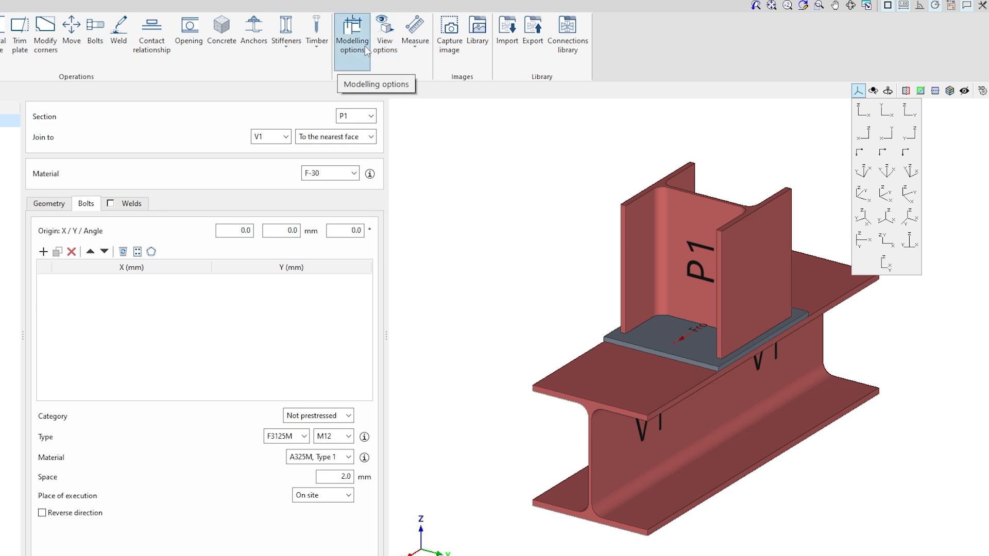
left_click(388, 59)
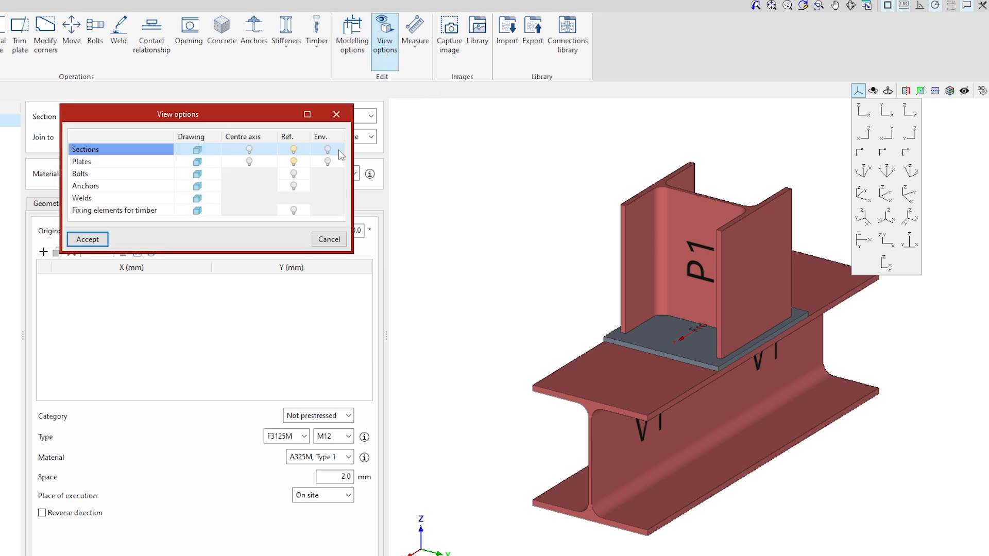
left_click(198, 150)
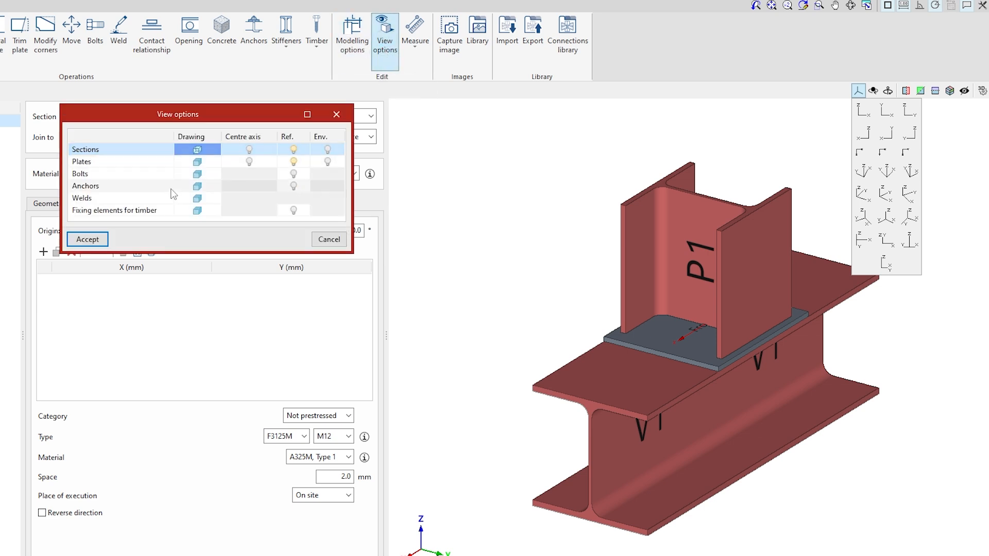
left_click(89, 240)
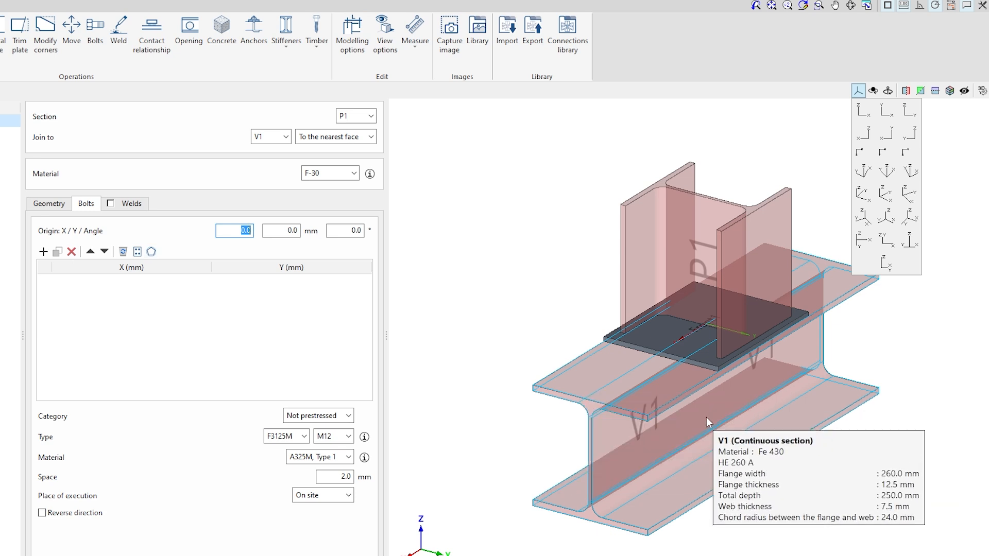
Generate four bolts on the end plate in a polygonal pattern with a 75 mm radius
middle_click_drag(660, 354, 974, 368, "shift")
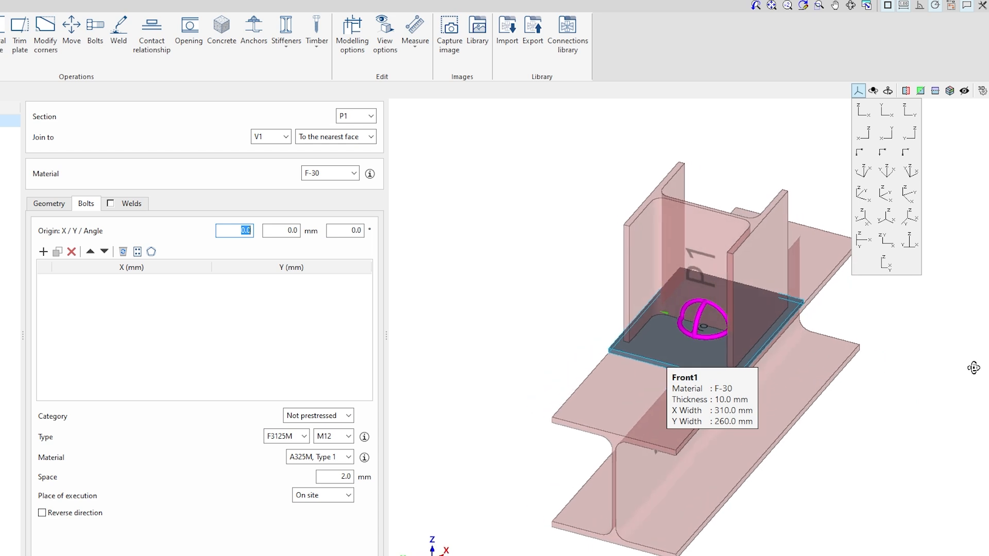
scroll(694, 338, "up", 5)
middle_click_drag(681, 330, 693, 330, "shift")
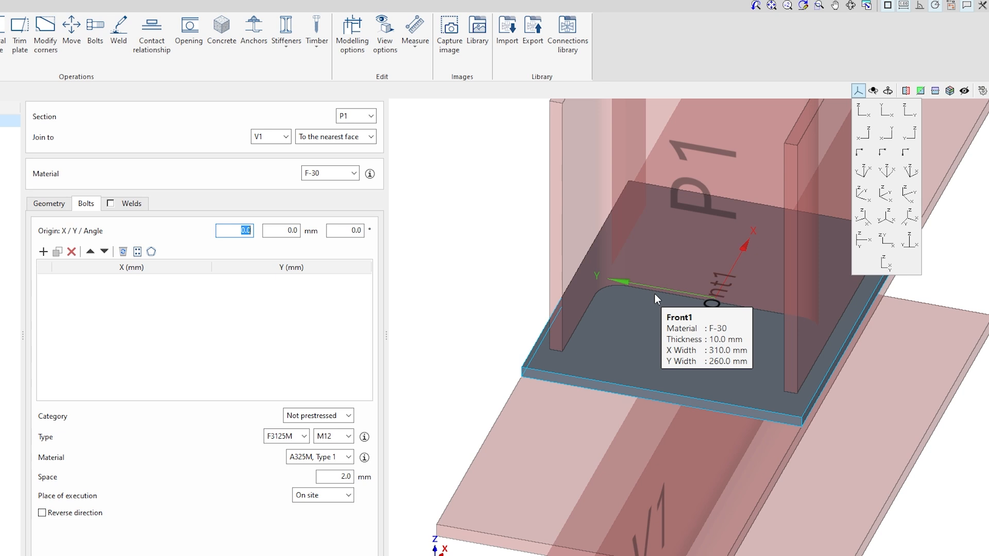
left_click(151, 252)
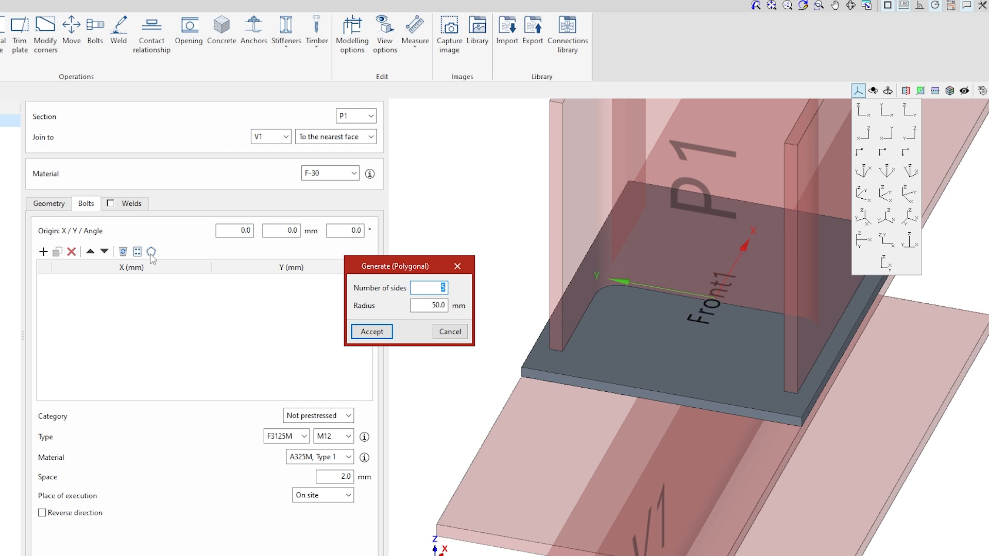
type("4")
key("Tab")
type("75")
key("Tab")
left_click(365, 340)
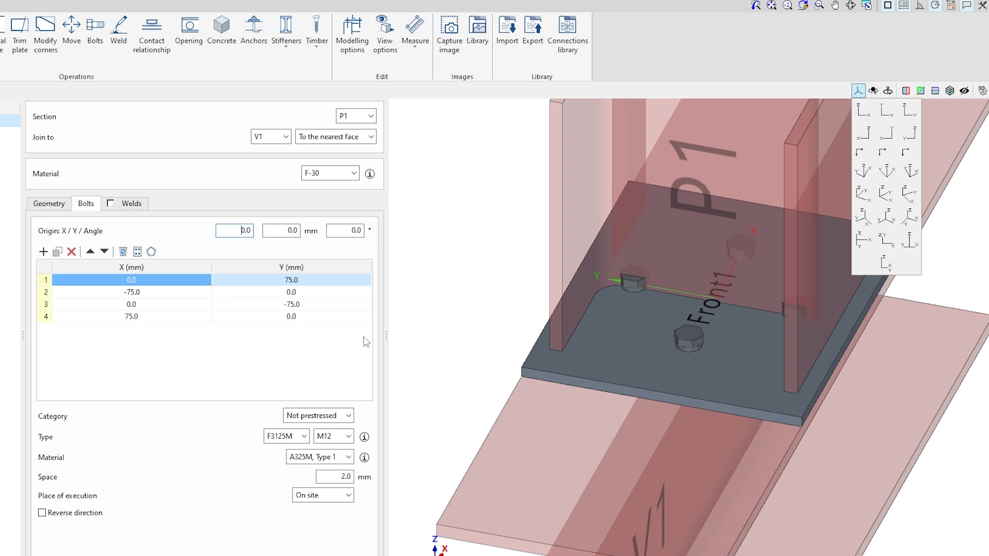
Rotate the bolt layout to an angle of 45°
middle_click_drag(683, 374, 710, 370)
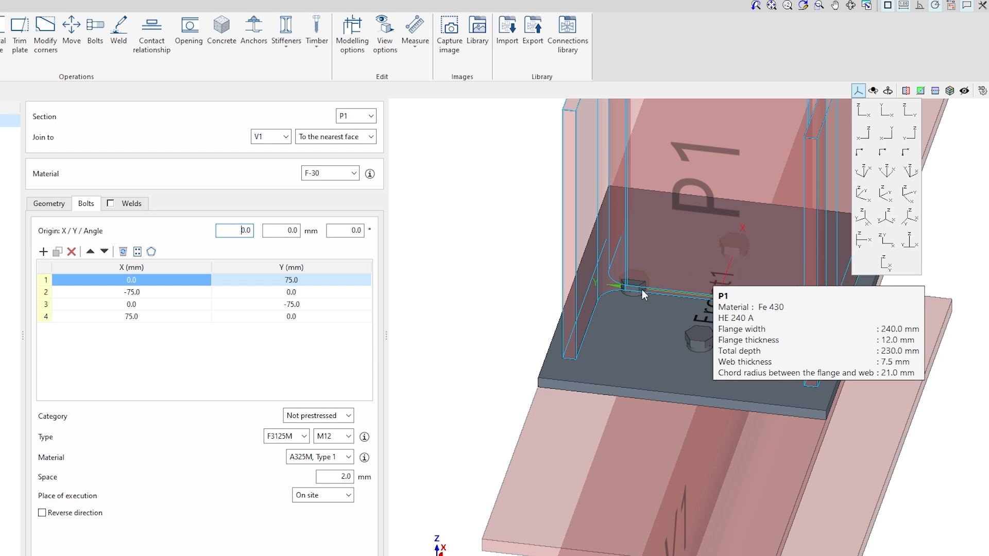
left_click(346, 231)
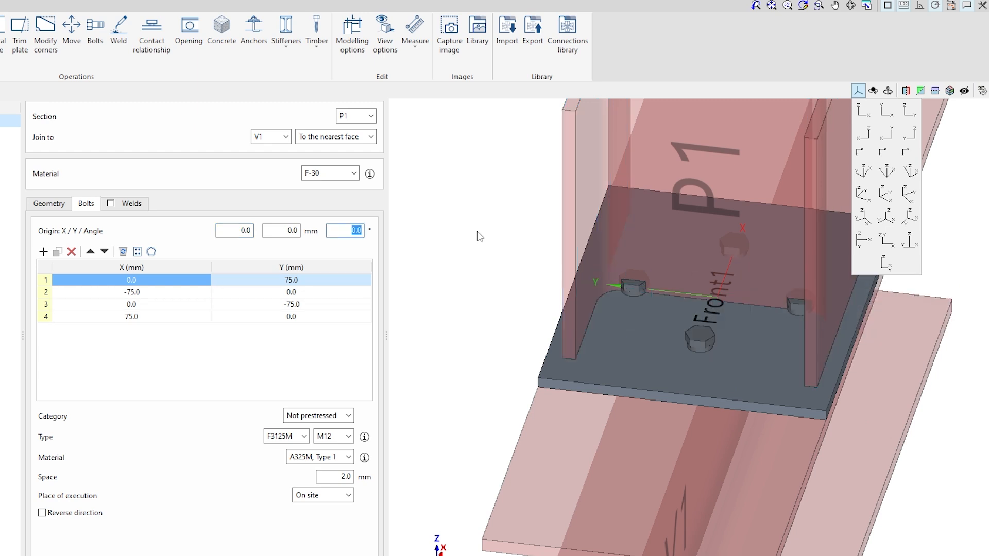
type("45")
key("Tab")
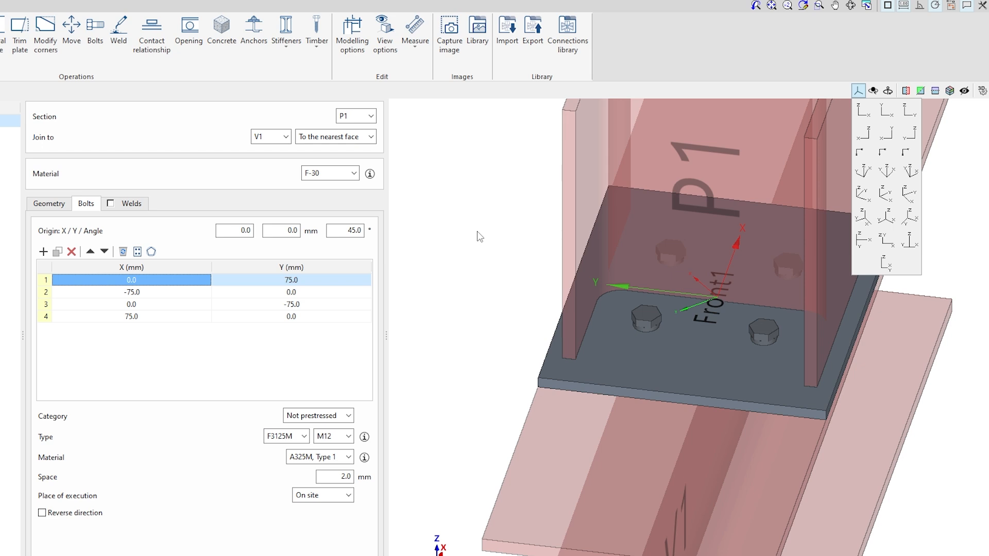
Delete all the bolts from the end plate's bolt list
scroll(722, 401, "down", 3)
middle_click_drag(731, 402, 682, 403, "shift")
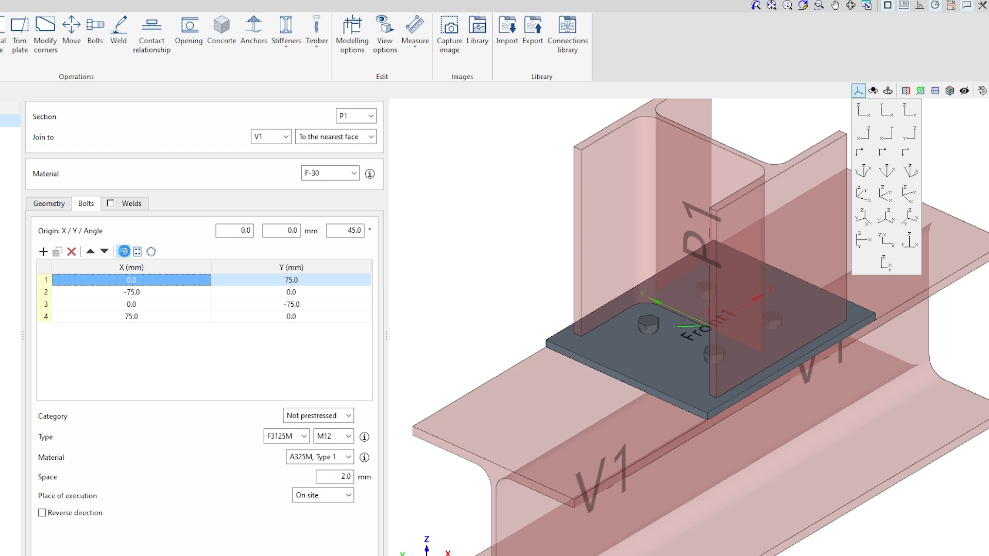
left_click(123, 253)
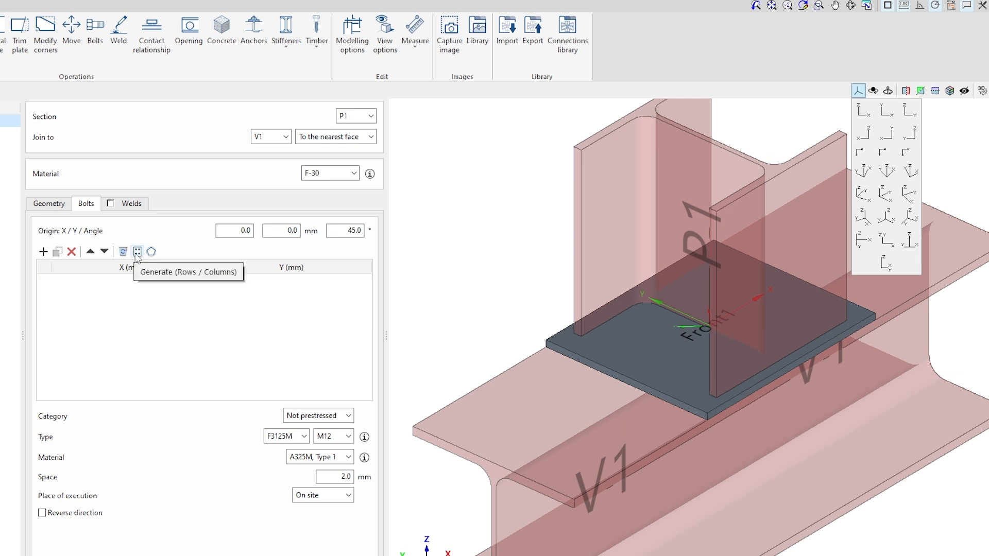
left_click(136, 254)
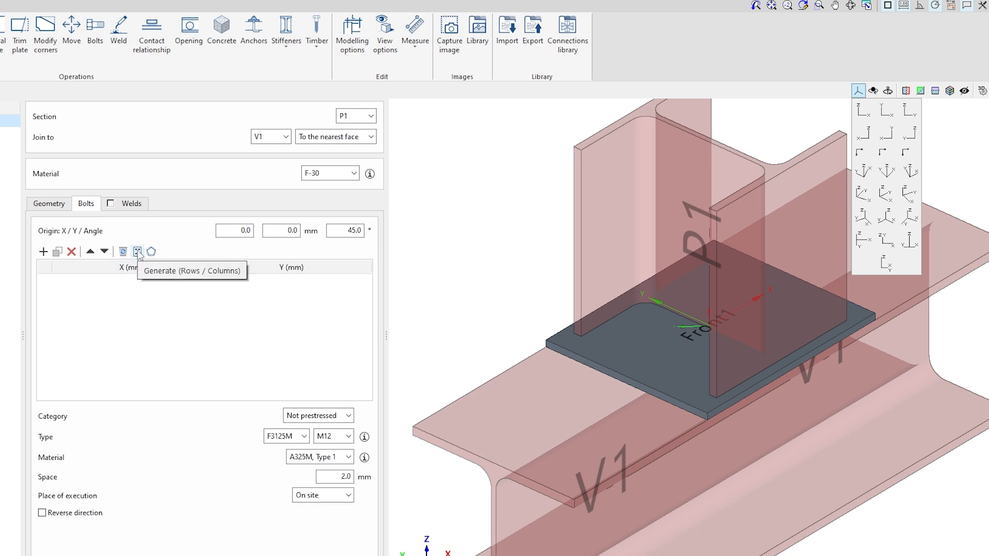
left_click(137, 252)
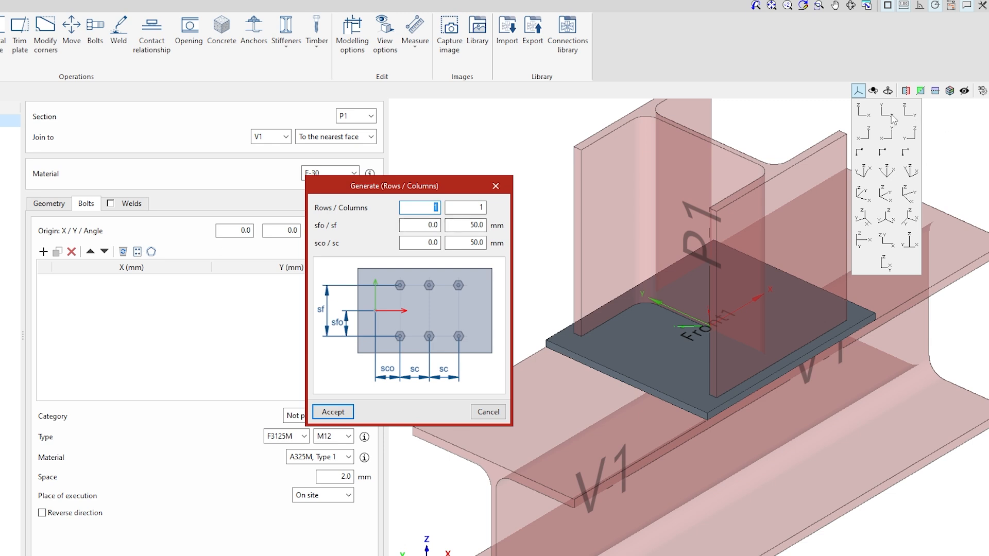
left_click(493, 181)
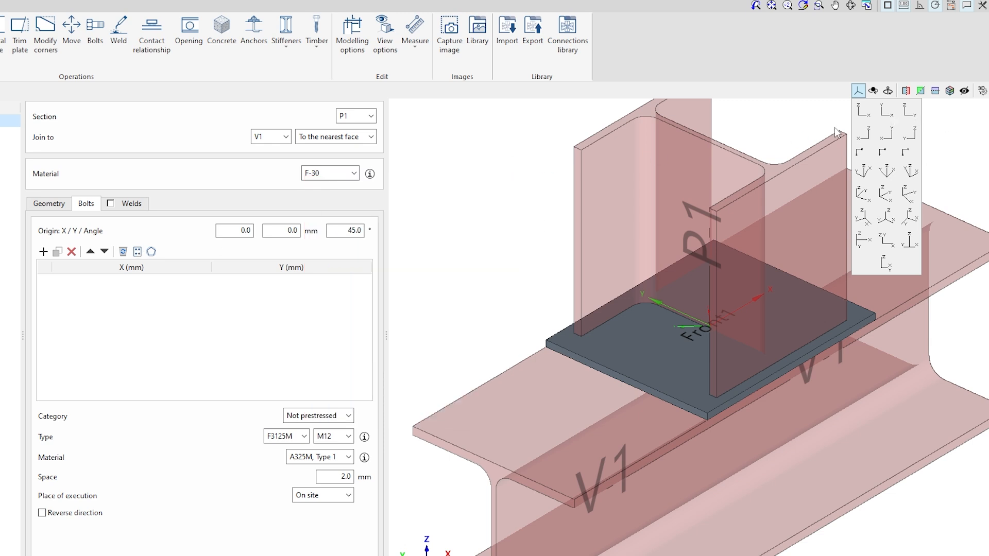
Generate a 2 by 2 bolt grid with row offset -60 mm, row spacing 120 mm and column spacing 150 mm
left_click(886, 109)
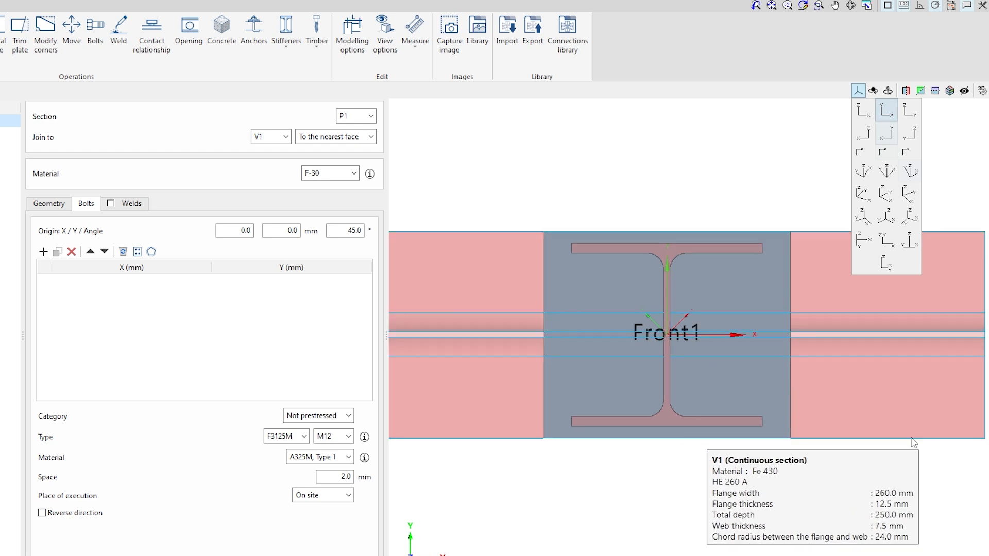
scroll(914, 437, "up", 2)
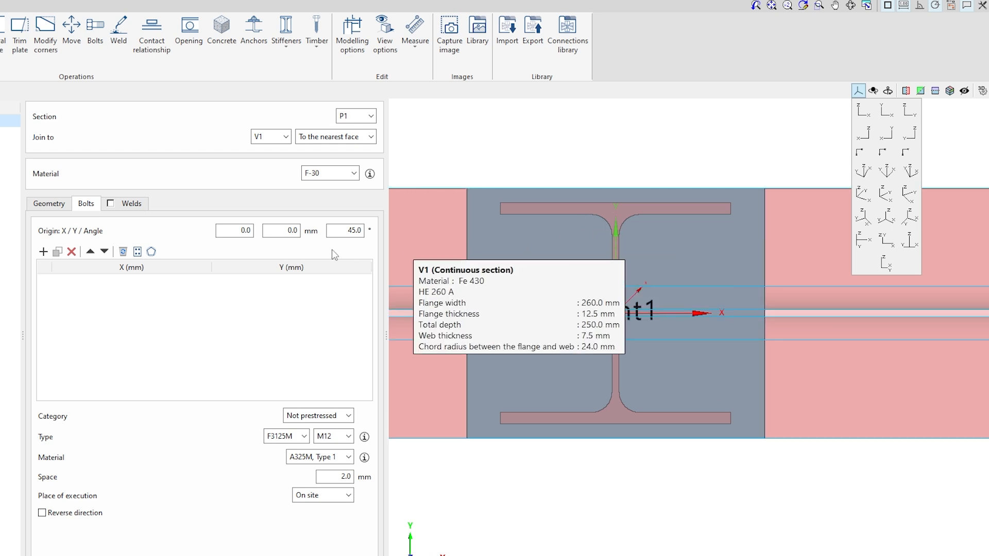
left_click(137, 253)
left_click_drag(362, 186, 261, 161)
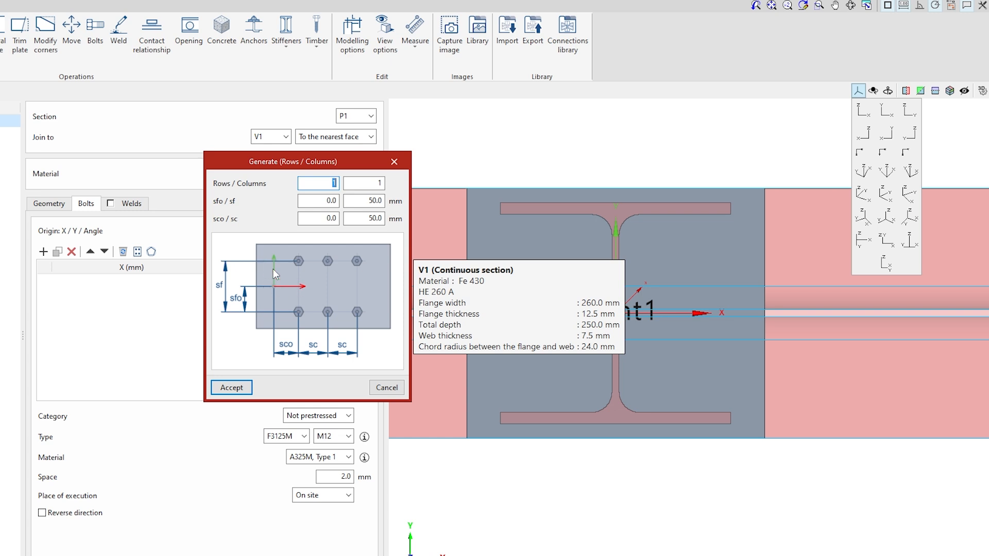
type("2")
key("Tab")
type("2")
left_click(316, 220)
left_click_drag(338, 200, 275, 200)
key("BackSpace")
type("-60")
key("Tab")
type("120")
left_click(330, 217)
double_click(359, 200)
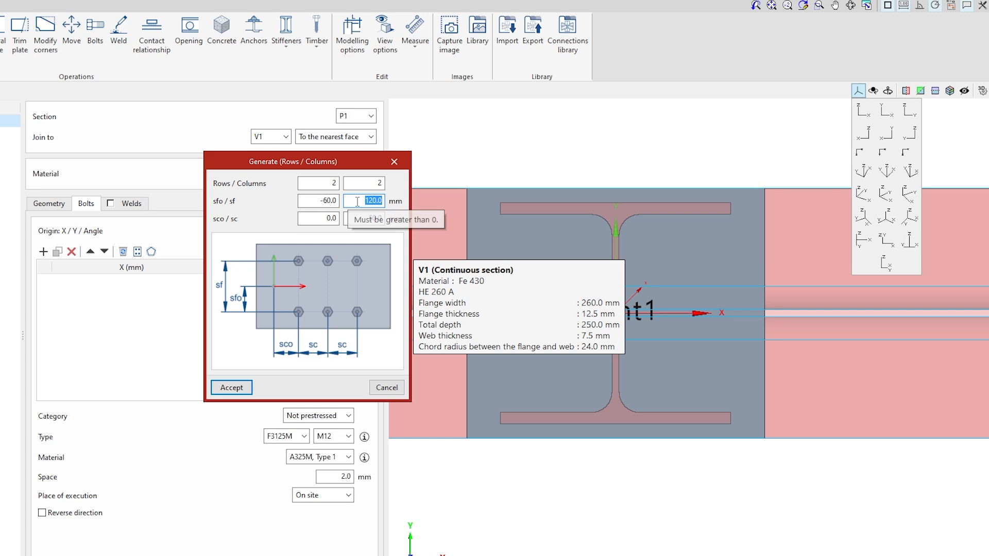
key("Tab")
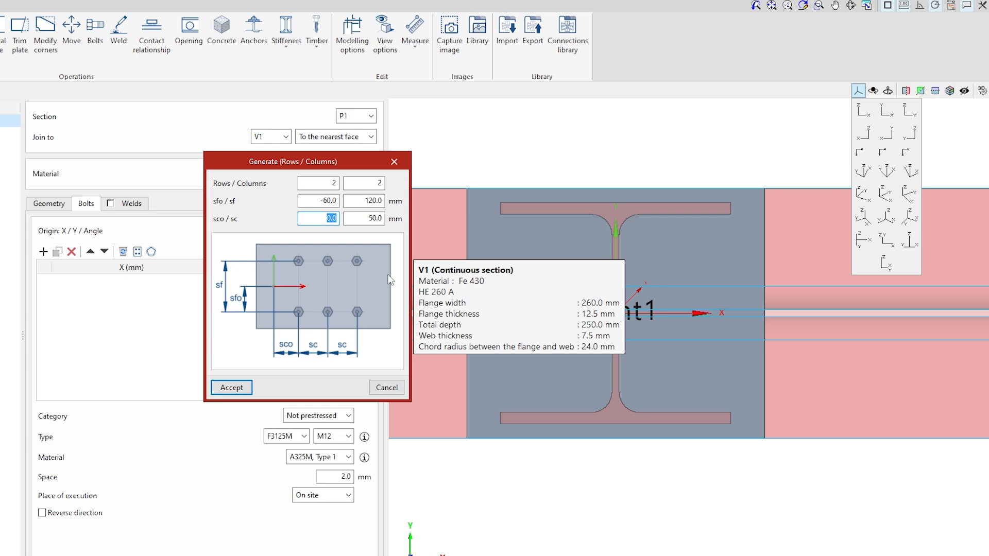
key("BackSpace")
left_click(367, 218)
type("150")
left_click(234, 388)
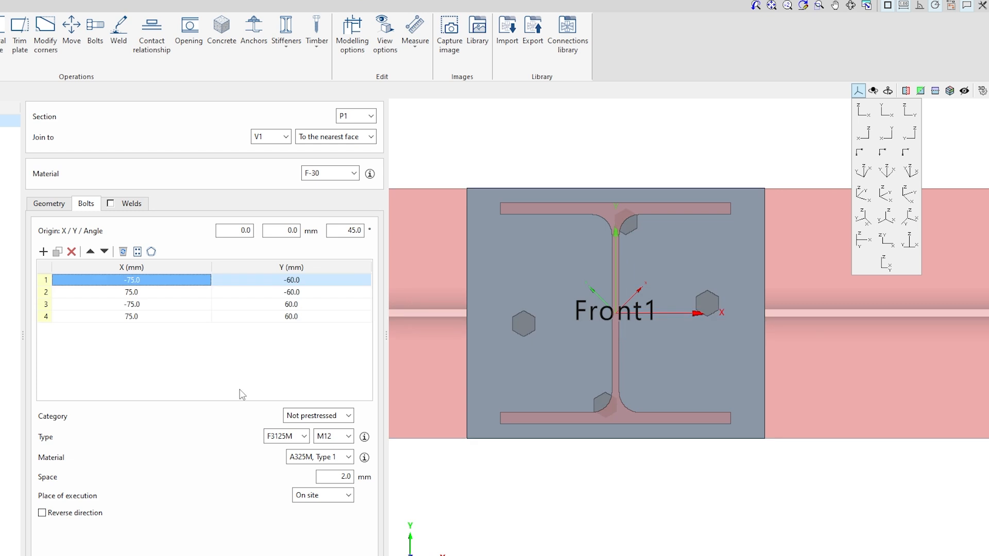
Set the bolt layout angle to 0°
left_click(342, 231)
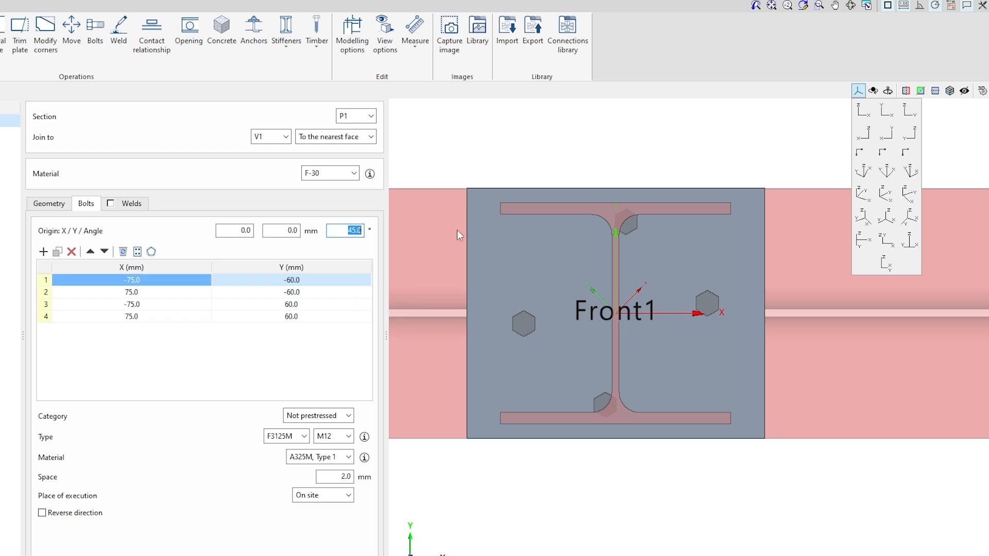
type("0")
key("Return")
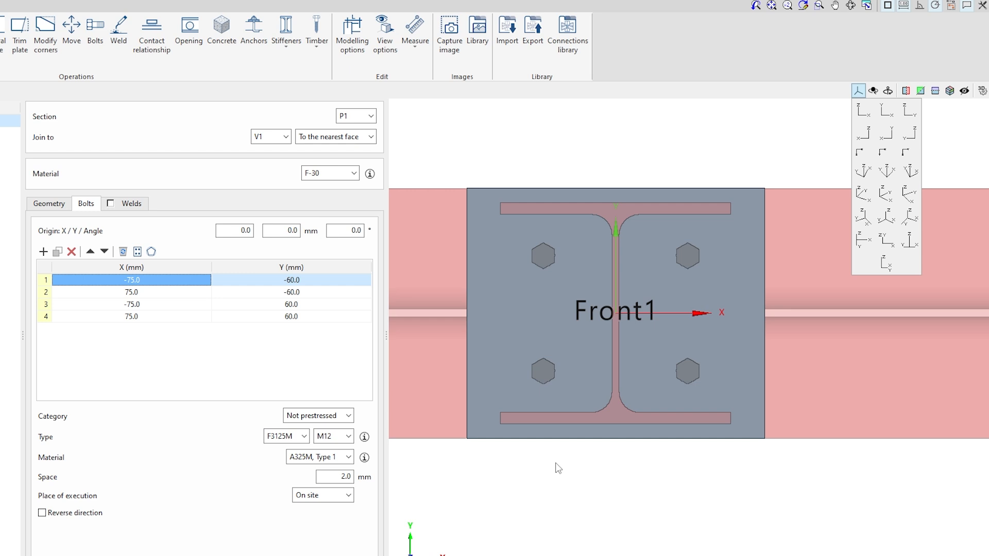
Enable the end plate welds on flanges and webs and accept the connection
right_click_drag(629, 430, 724, 356)
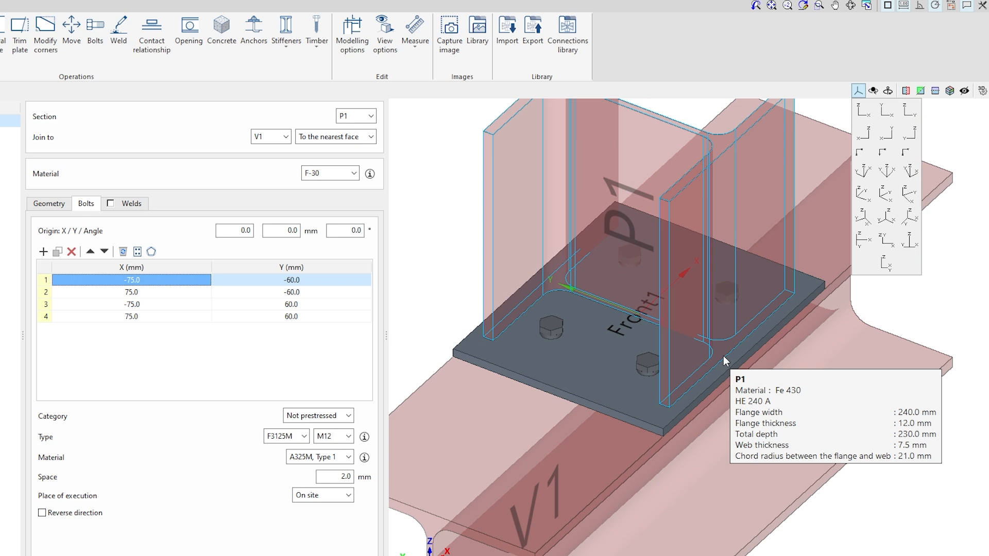
right_click_drag(716, 407, 716, 412)
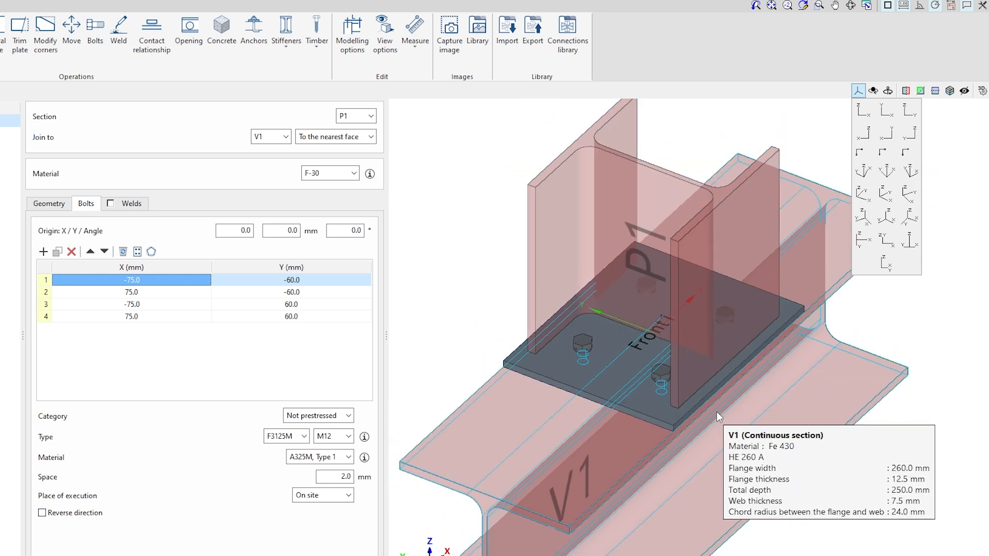
left_click(110, 204)
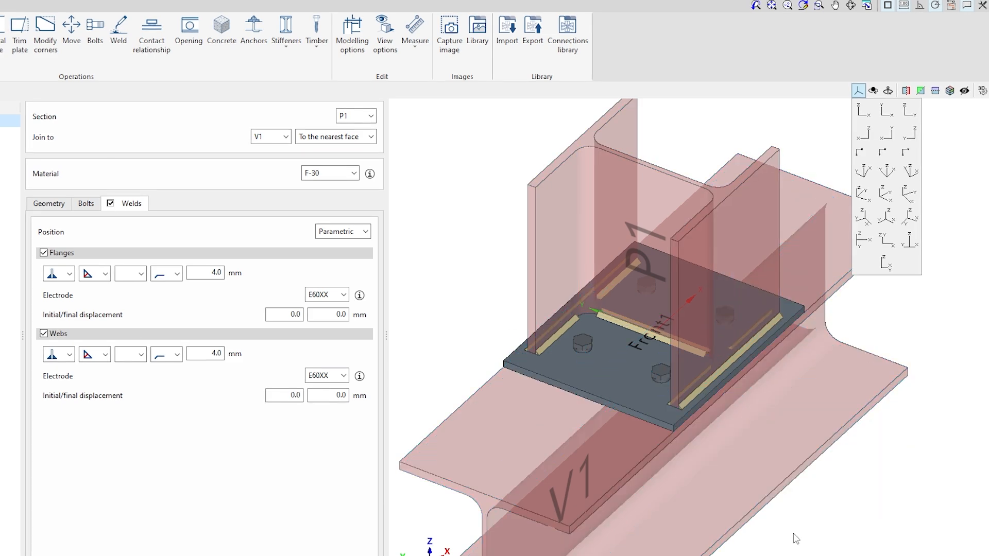
scroll(743, 429, "down", 2)
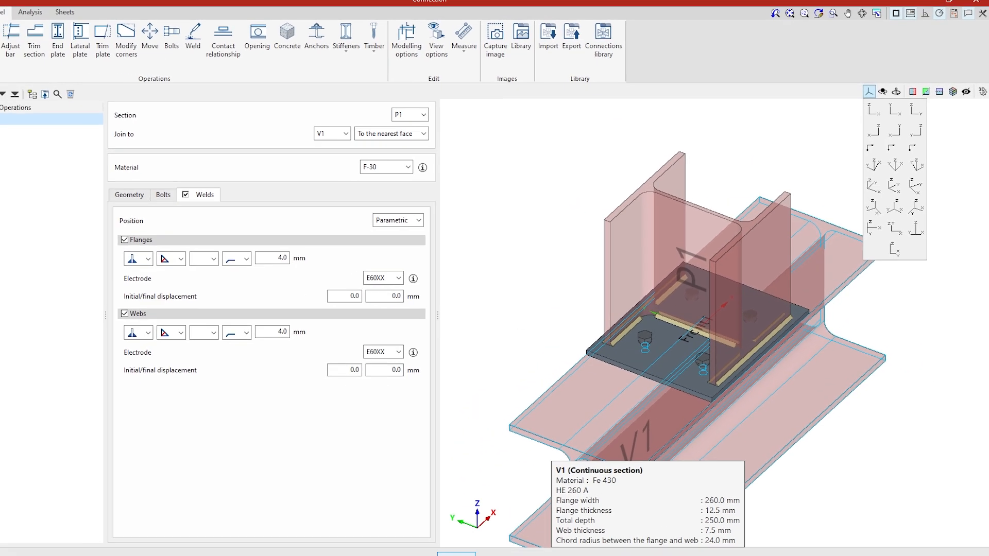
left_click(494, 526)
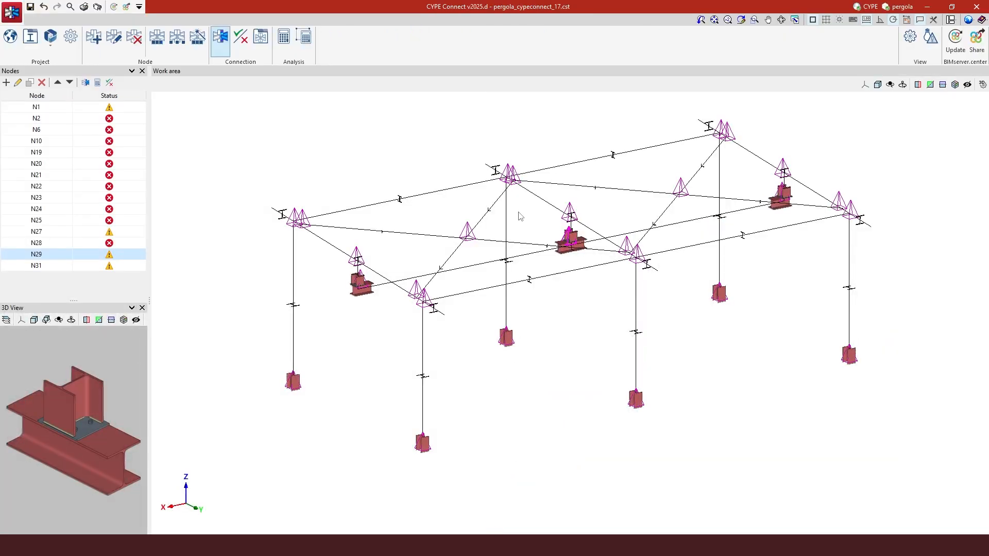
Open node N25's connection for editing
scroll(462, 240, "up", 1)
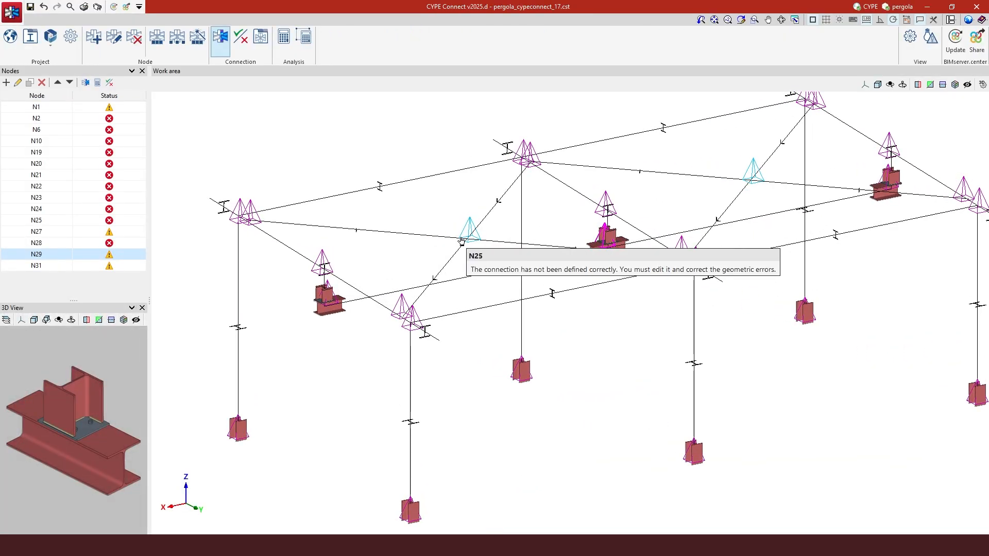
scroll(462, 240, "up", 3)
scroll(472, 237, "down", 3)
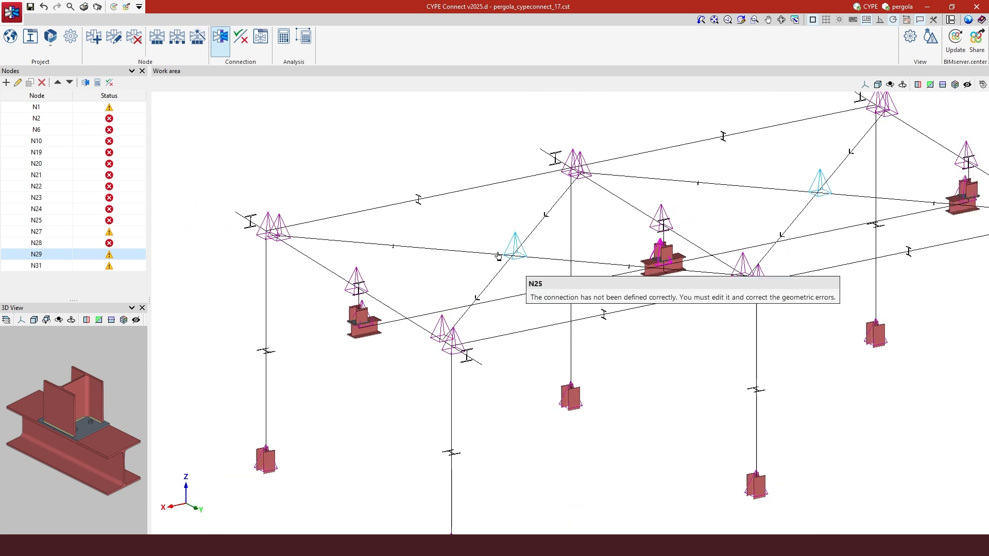
scroll(471, 236, "up", 4)
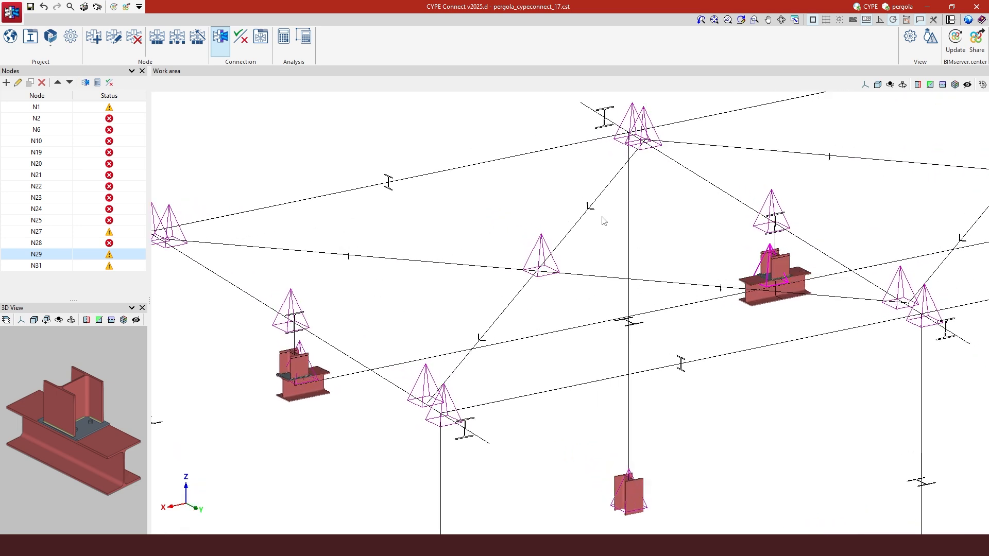
left_click(49, 221)
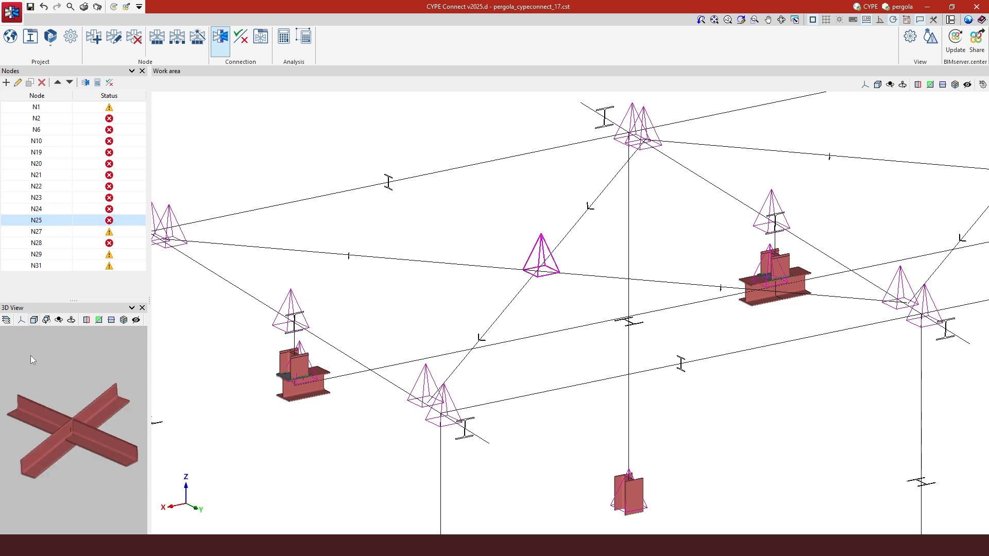
left_click(18, 83)
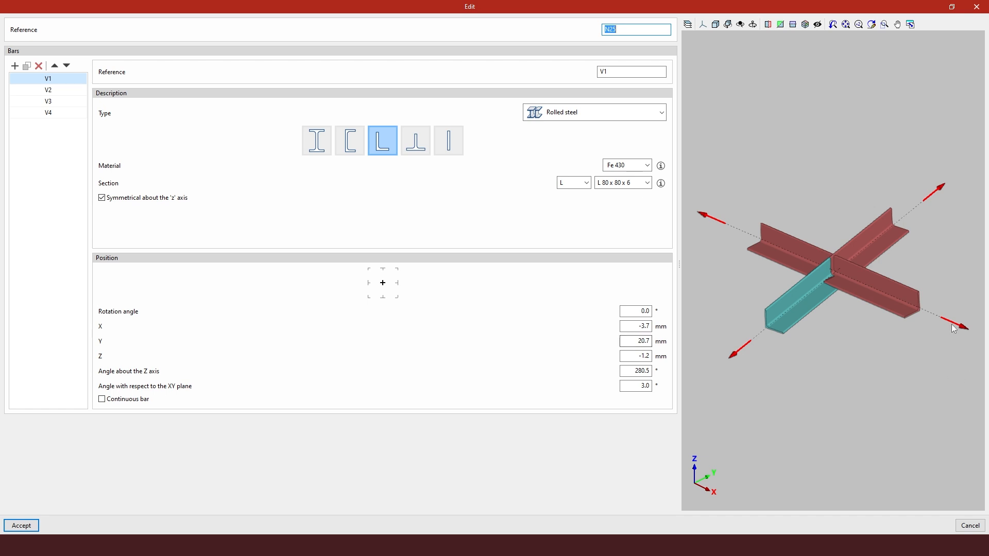
Set bar V1's angle with respect to the XY plane to 0°
left_click_drag(945, 315, 948, 307)
mouse_move(936, 319)
middle_mouse_down()
mouse_move(928, 287)
mouse_move(895, 281)
mouse_move(923, 282)
mouse_move(944, 294)
mouse_move(945, 336)
mouse_move(892, 319)
mouse_move(898, 310)
mouse_move(864, 291)
mouse_move(928, 314)
middle_mouse_up()
scroll(944, 335, "down", 2)
scroll(898, 308, "up", 3)
scroll(897, 309, "up", 2)
scroll(944, 313, "down", 3)
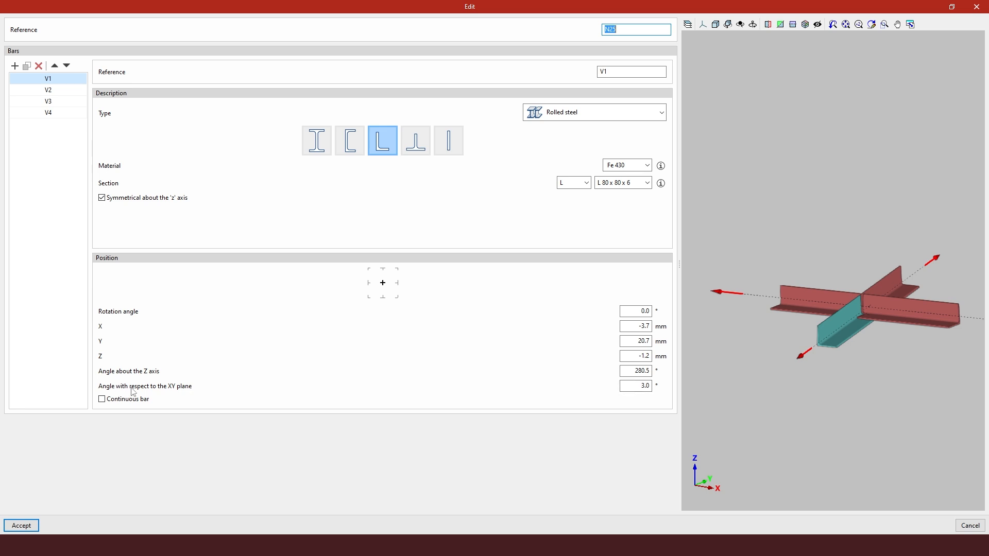
left_click(639, 386)
type("0")
Set bar V2's angle with respect to the XY plane to 0°
left_click(60, 92)
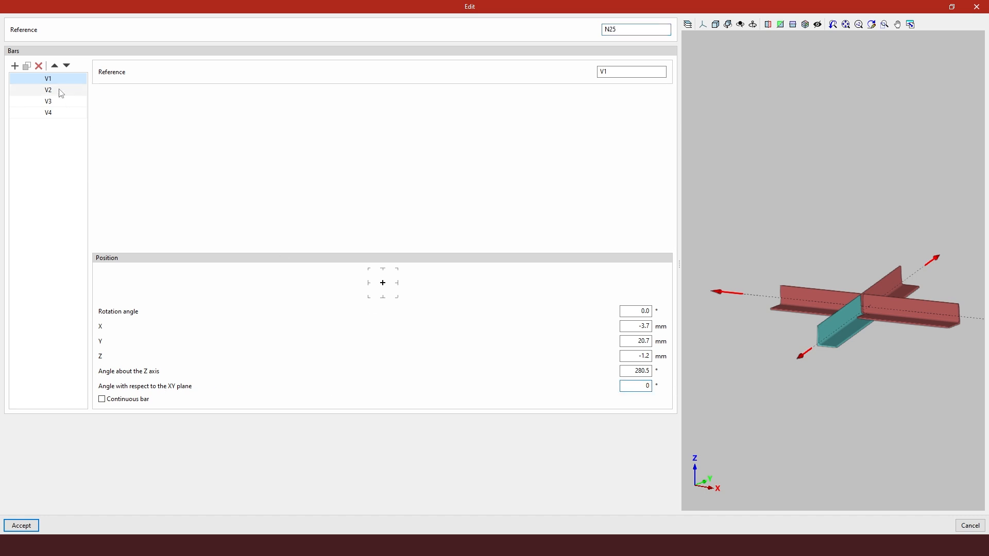
left_click_drag(632, 387, 720, 387)
type("0")
left_click(646, 372)
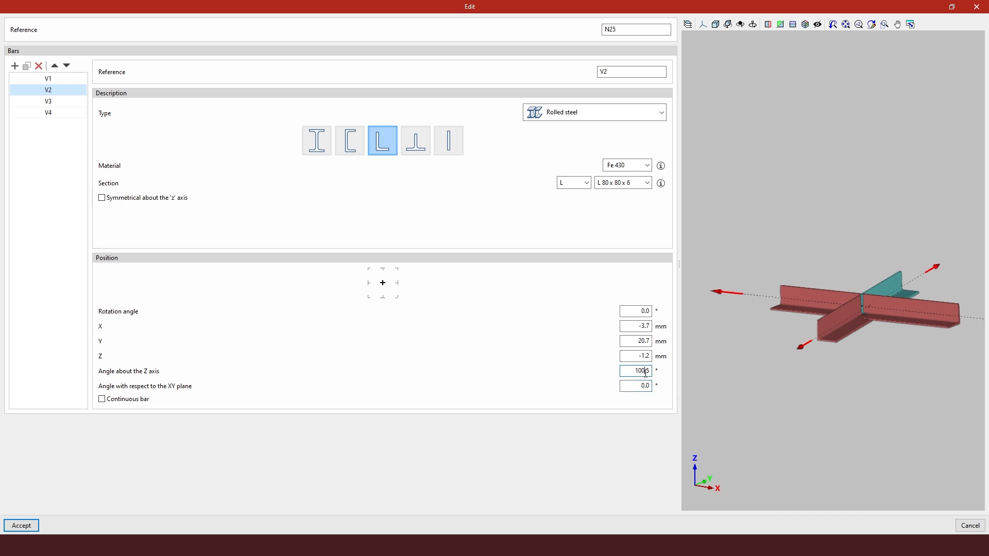
Set bar V3's angle with respect to the XY plane to 0°
left_click(51, 105)
left_click_drag(632, 387, 681, 387)
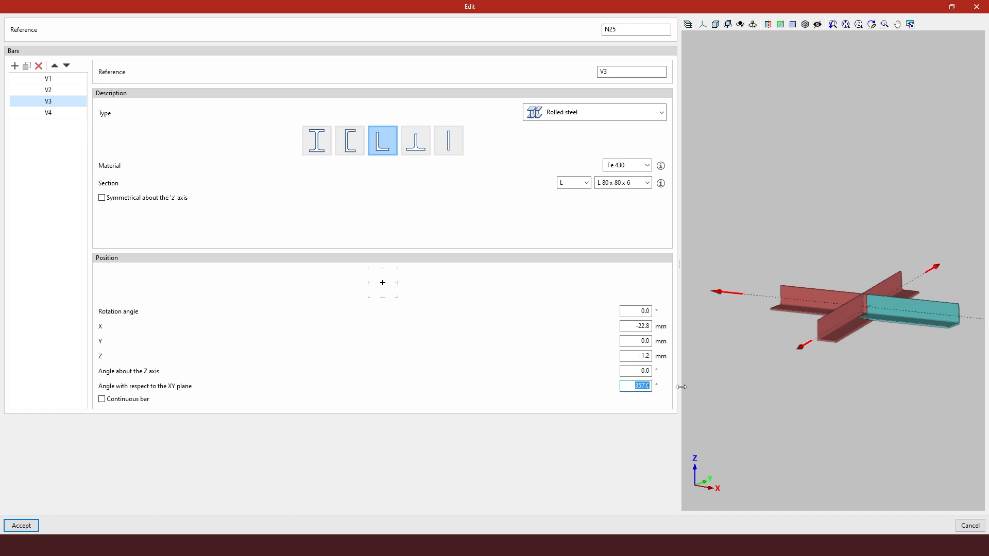
type("0")
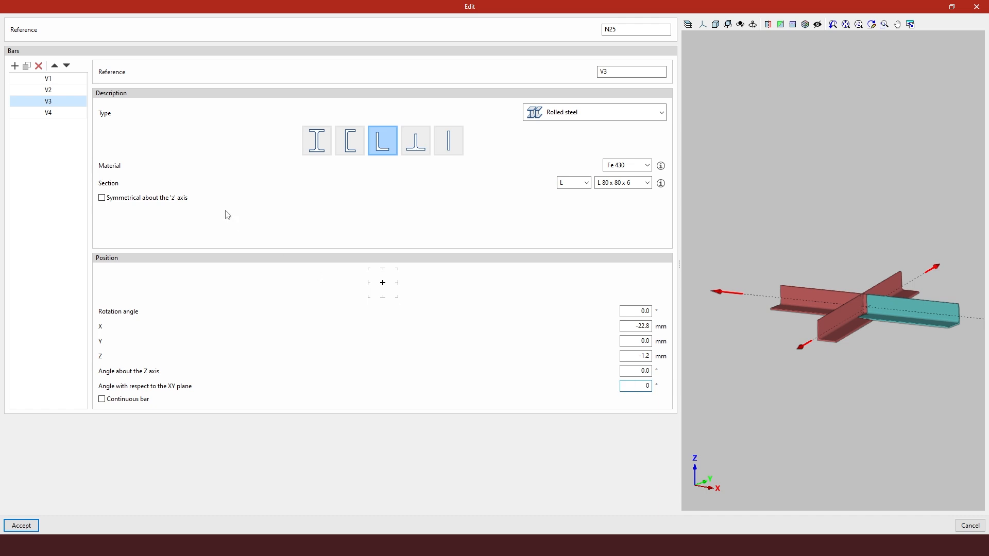
Set bar V4's angle with respect to the XY plane to 0° and accept the node's bar changes
left_click(48, 113)
left_click_drag(640, 386, 680, 386)
type("0")
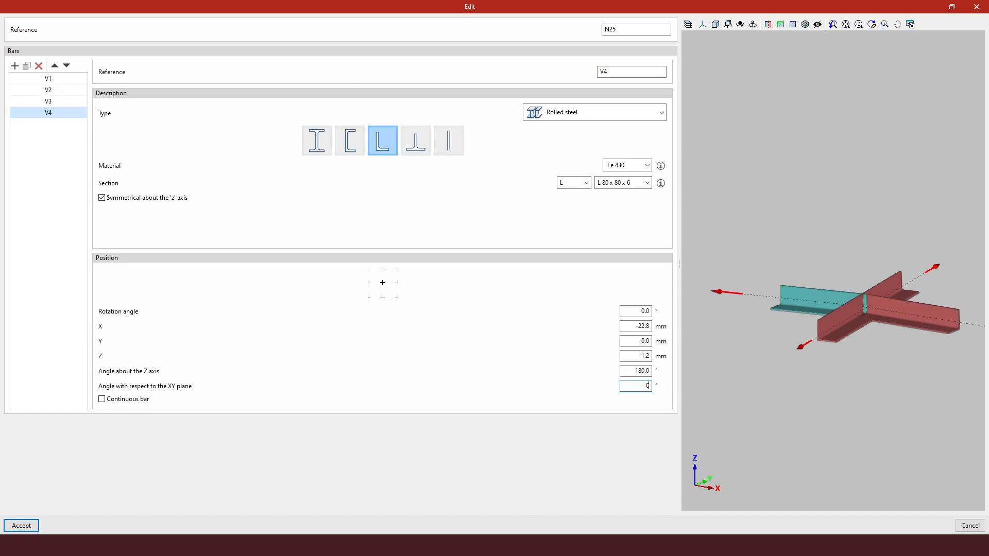
left_click(641, 371)
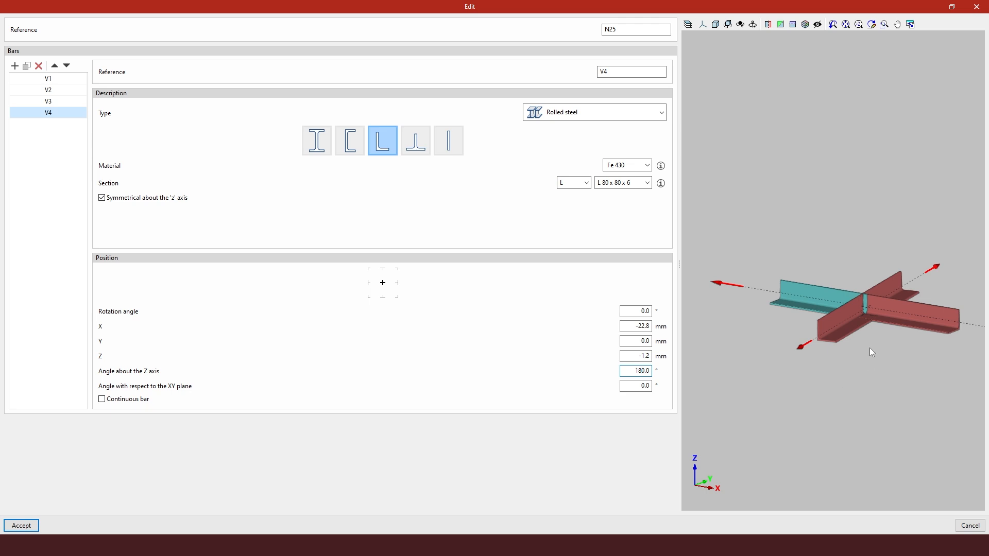
scroll(870, 347, "up", 1)
middle_click_drag(895, 323, 888, 281)
scroll(883, 301, "up", 4)
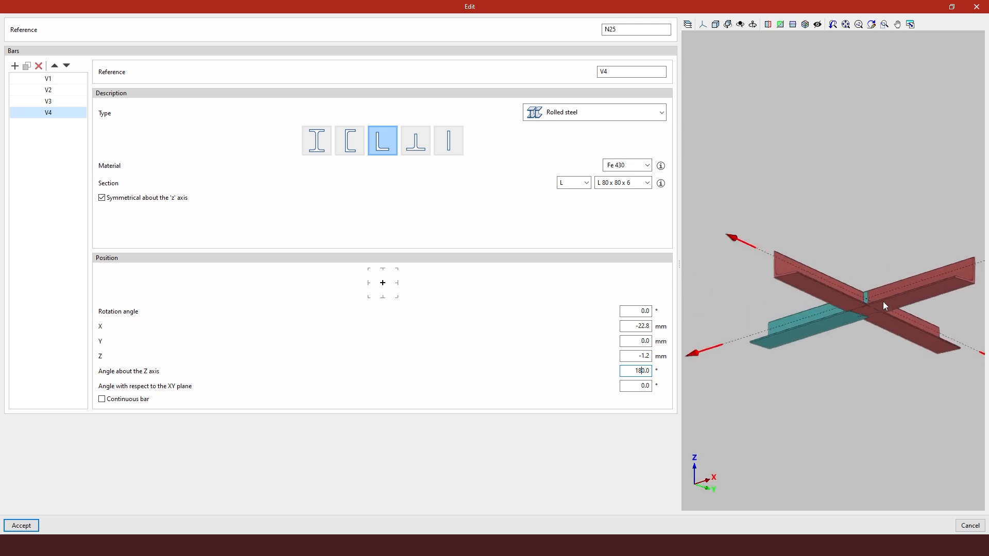
scroll(866, 317, "up", 2)
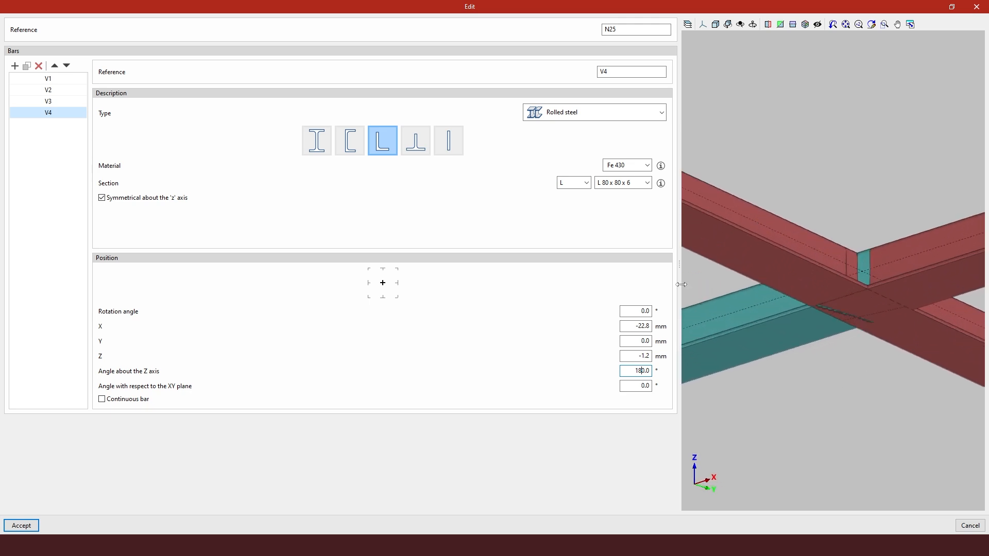
left_click_drag(541, 264, 327, 265)
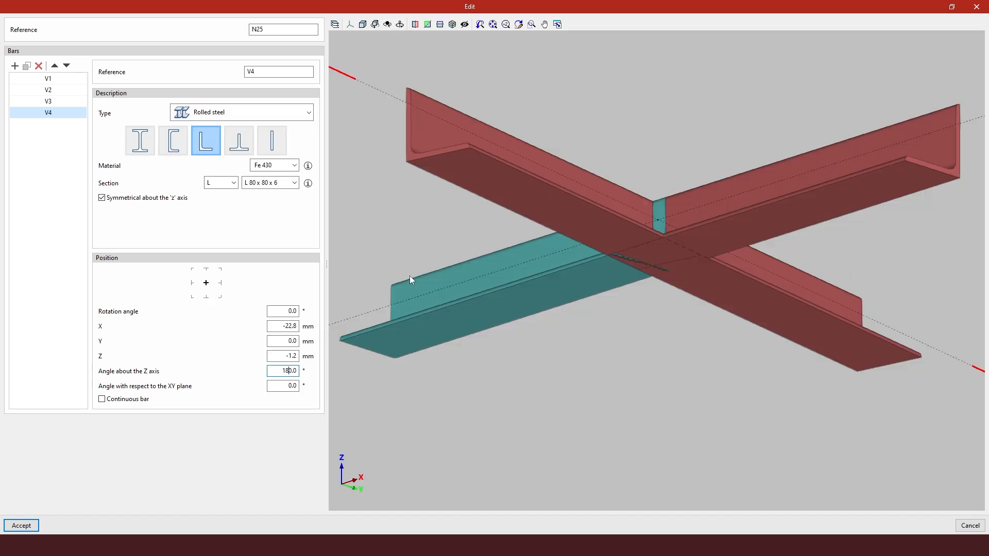
scroll(655, 230, "up", 3)
middle_click_drag(657, 232, 623, 280)
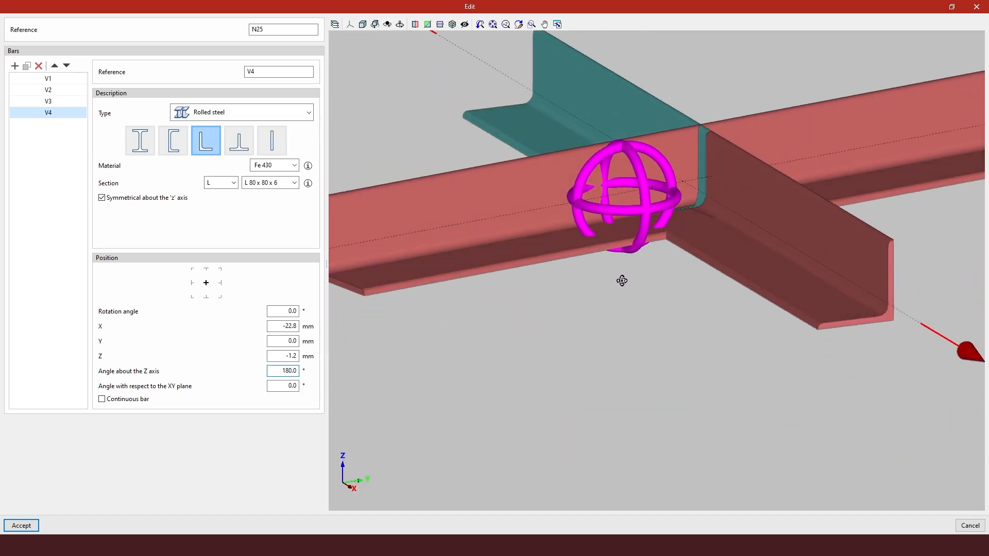
left_click(8, 529)
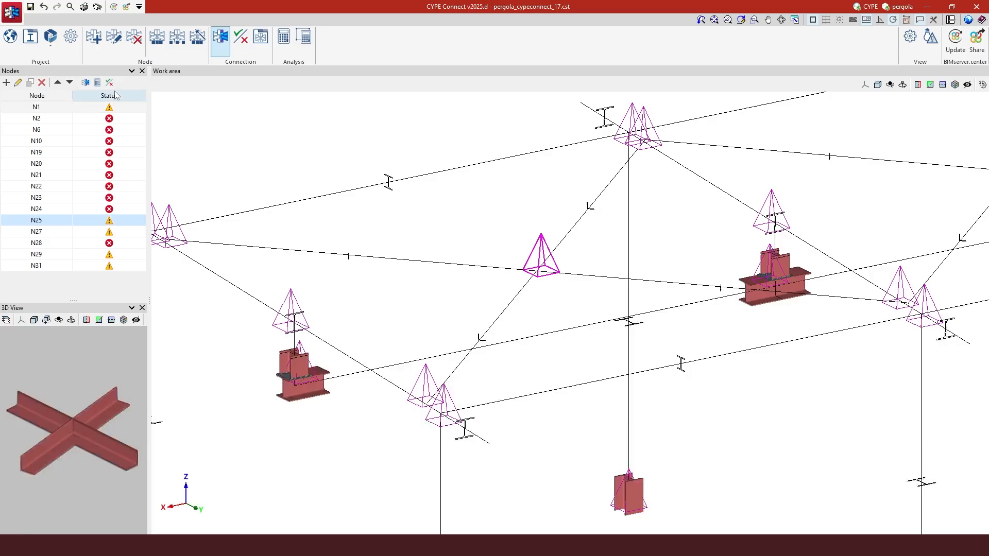
Open node N25's connection and insert a plate of F-30 steel, 10 mm thick
mouse_move(541, 270)
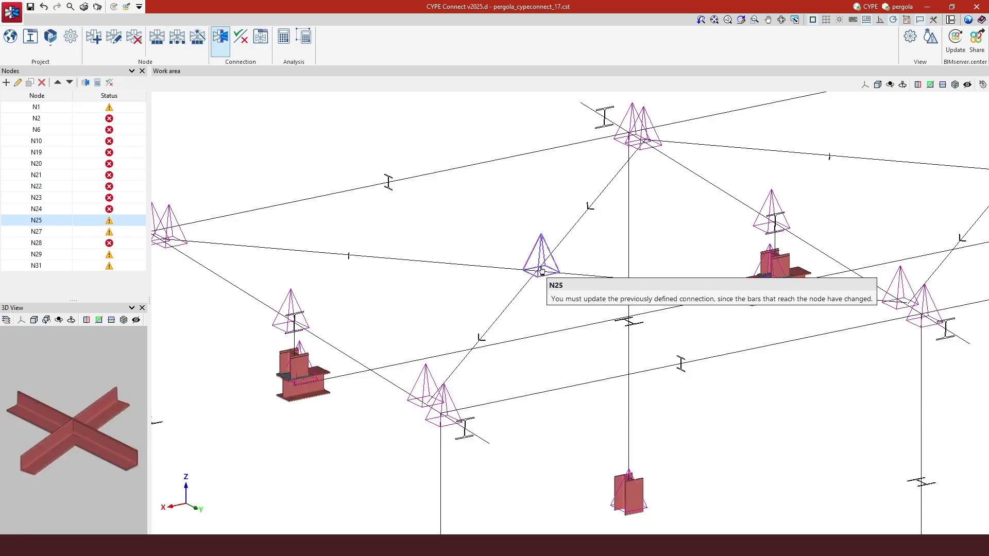
left_click(541, 266)
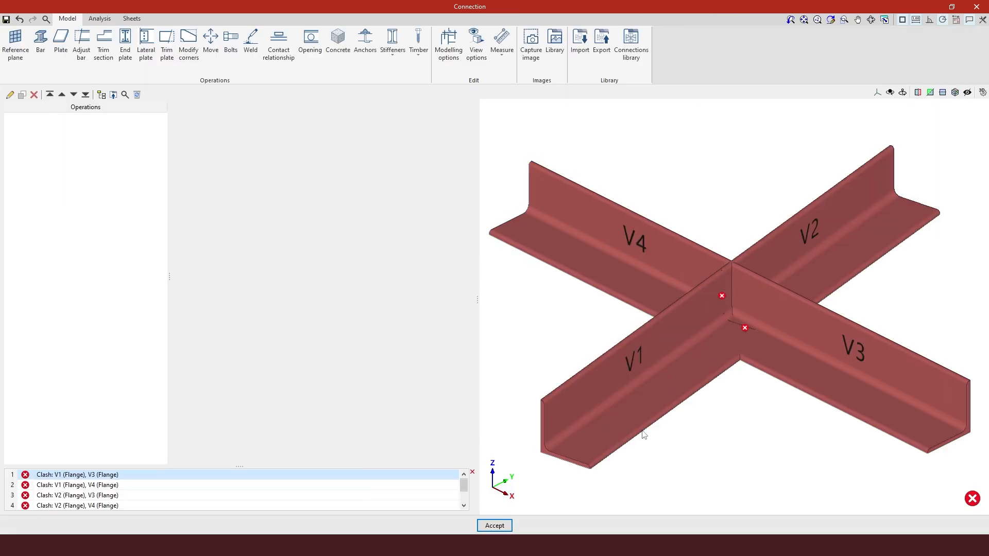
middle_click_drag(622, 398, 540, 387)
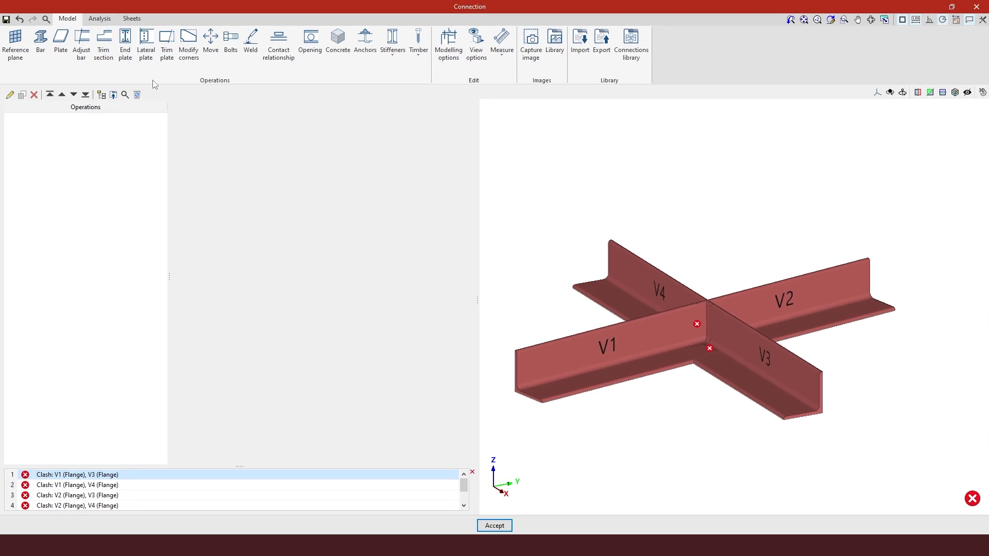
left_click(61, 46)
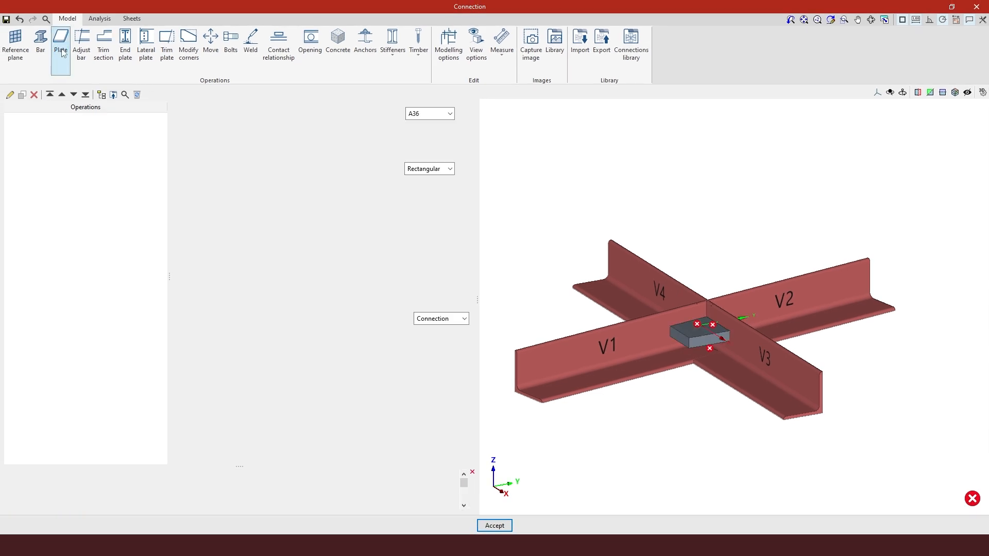
left_click(450, 114)
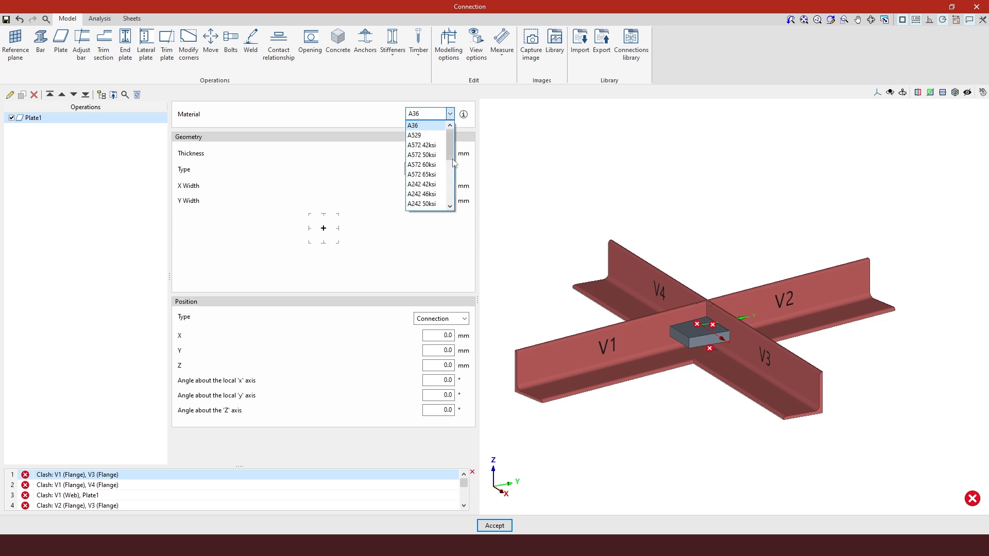
left_click_drag(450, 149, 449, 198)
left_click(431, 192)
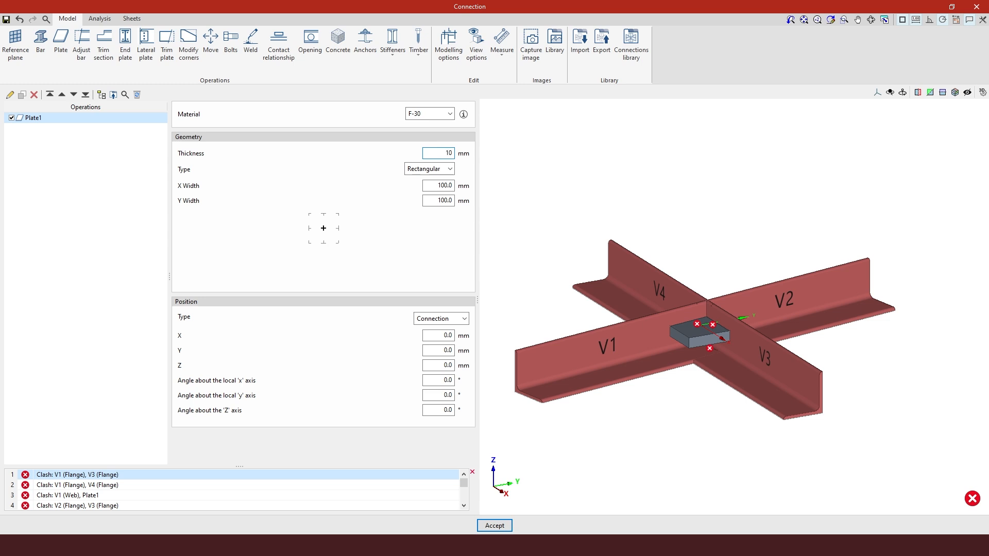
Make the plate circular with a 350 mm diameter
left_click(448, 172)
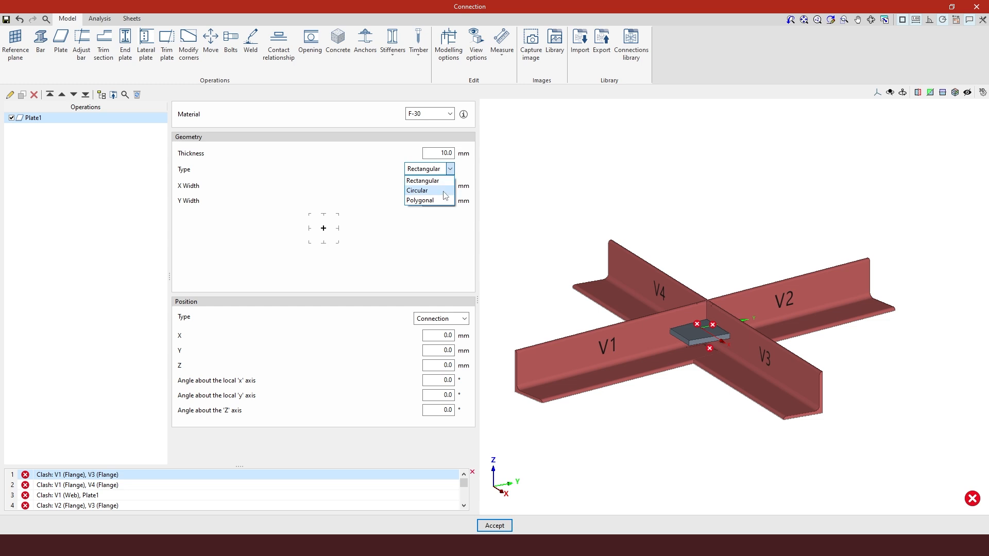
left_click(445, 192)
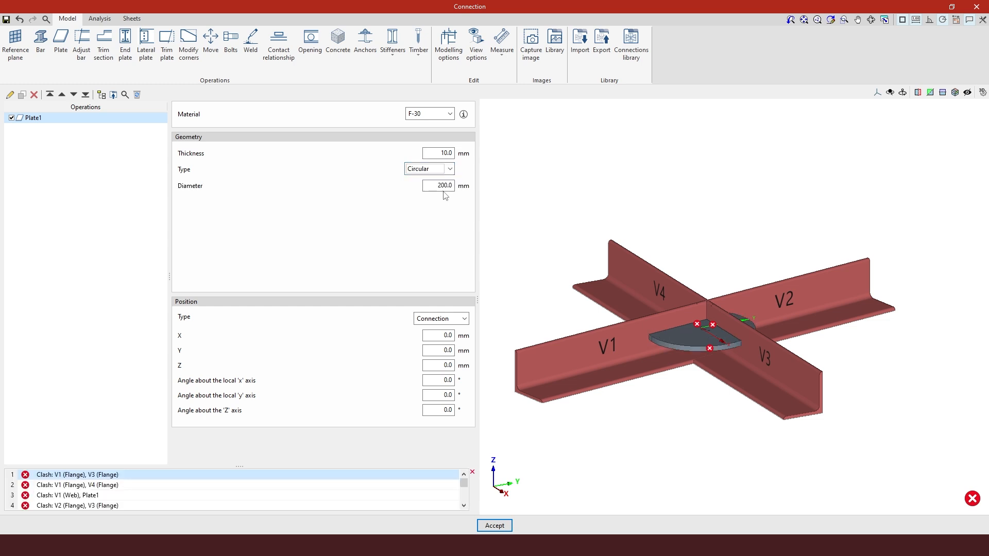
key("Tab")
type("350")
key("Return")
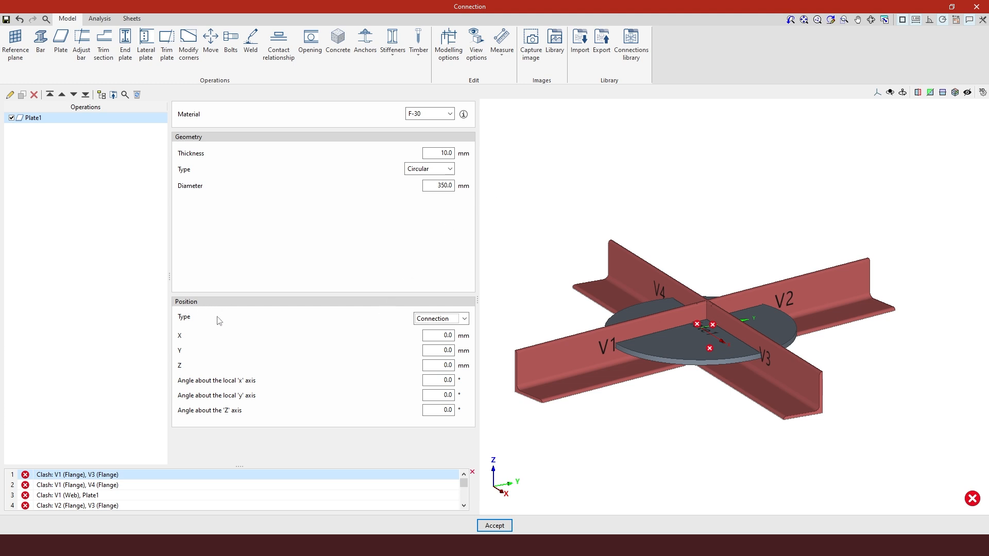
Attach the plate to the flange of bar V1
left_click(442, 323)
left_click(456, 339)
left_click(457, 337)
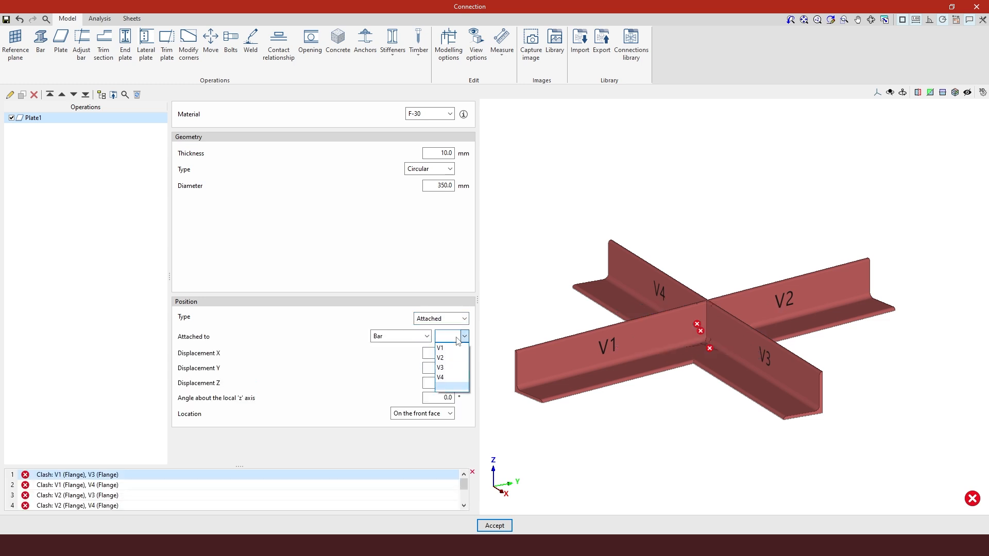
left_click(451, 348)
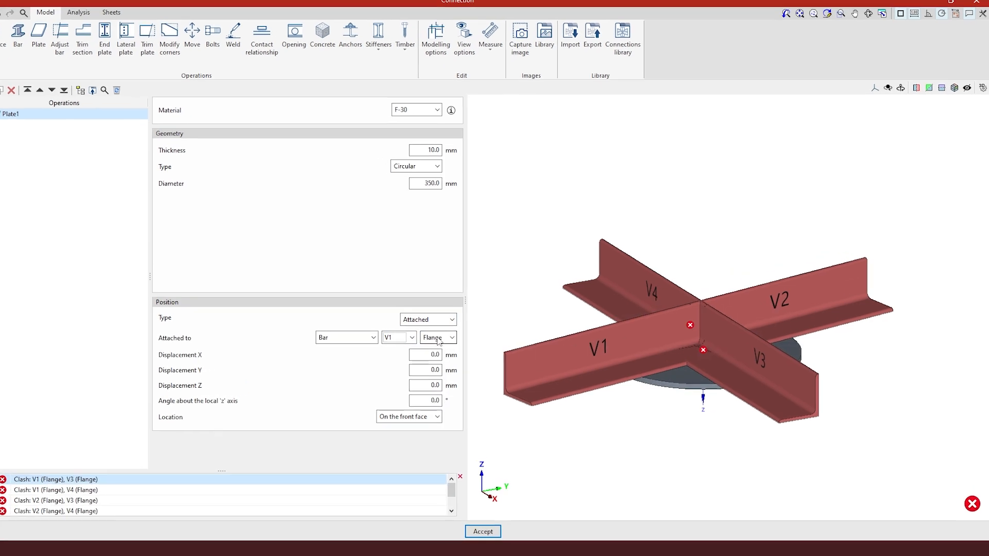
middle_click_drag(641, 408, 672, 375, "shift")
middle_click_drag(577, 403, 497, 488, "shift")
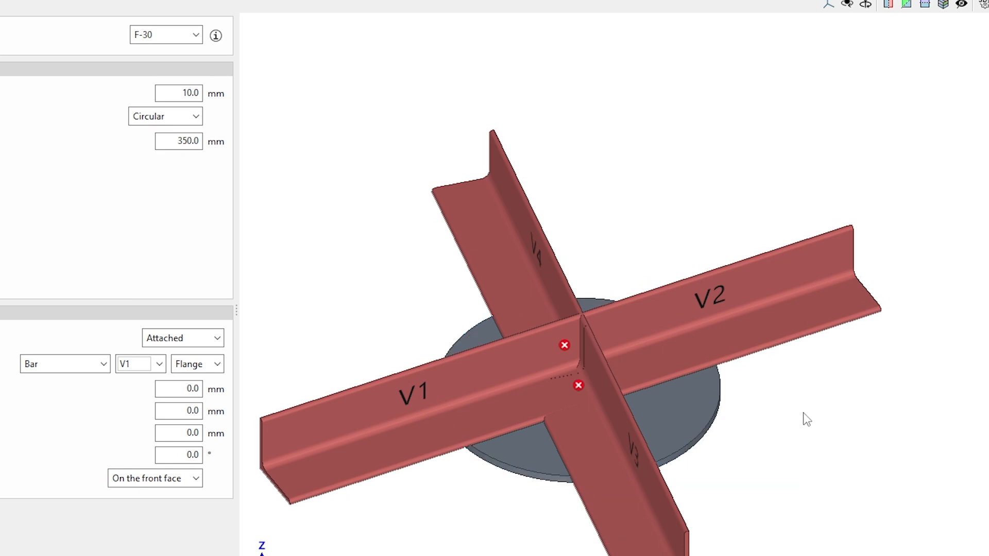
scroll(742, 415, "down", 1)
mouse_move(602, 373)
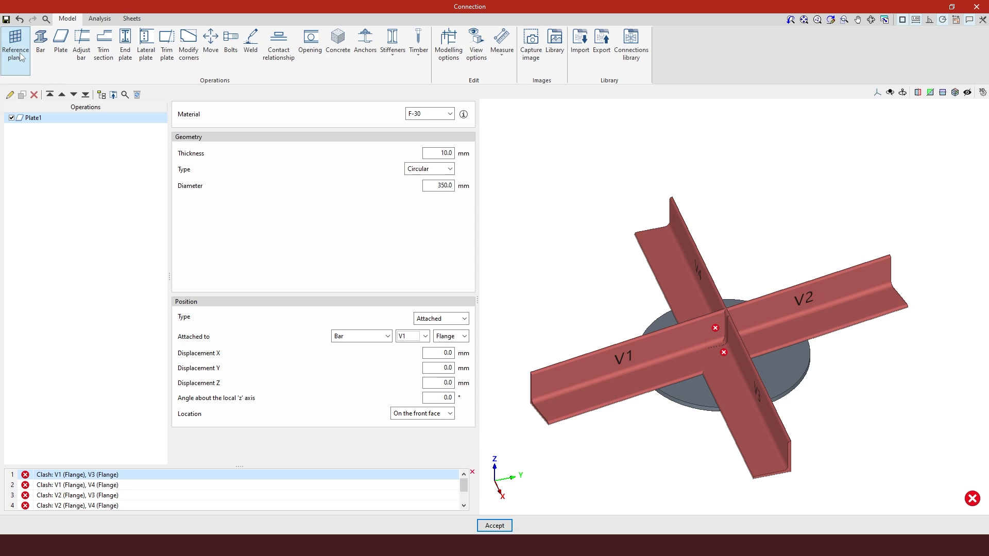
Add a reference plane perpendicular to bar V1 with an X displacement of 80 mm
left_click(20, 55)
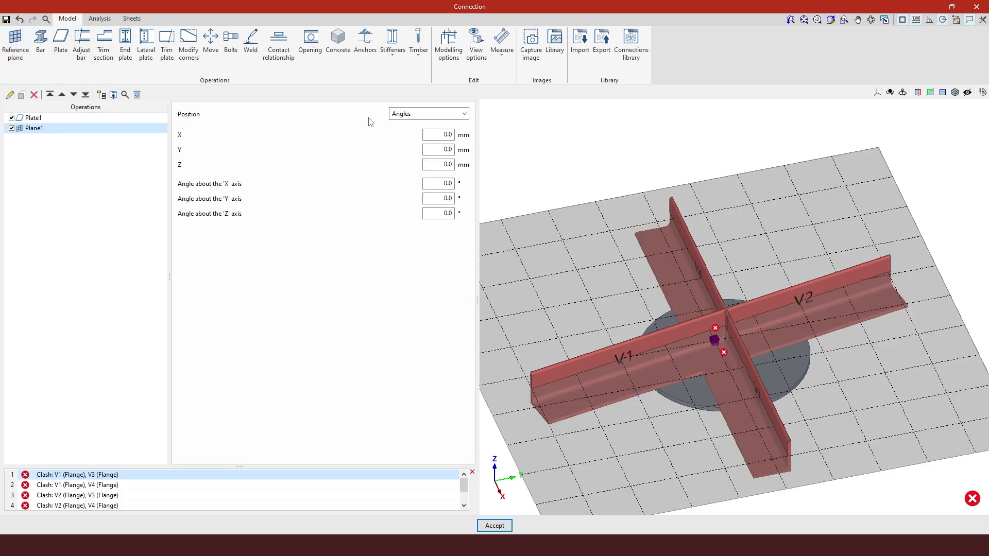
left_click(423, 114)
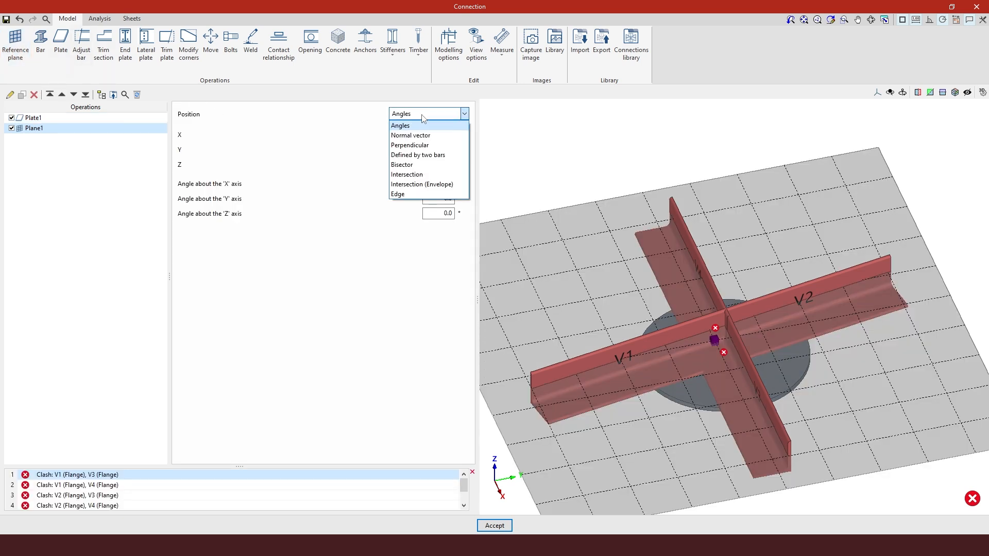
left_click(422, 147)
left_click(438, 135)
left_click(433, 148)
key("Tab")
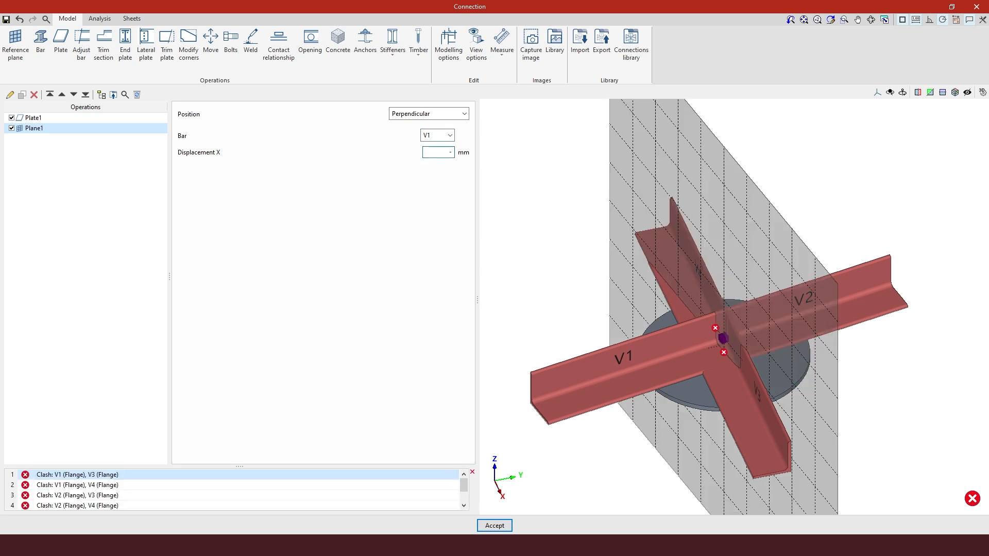
type("-80")
left_click(518, 158)
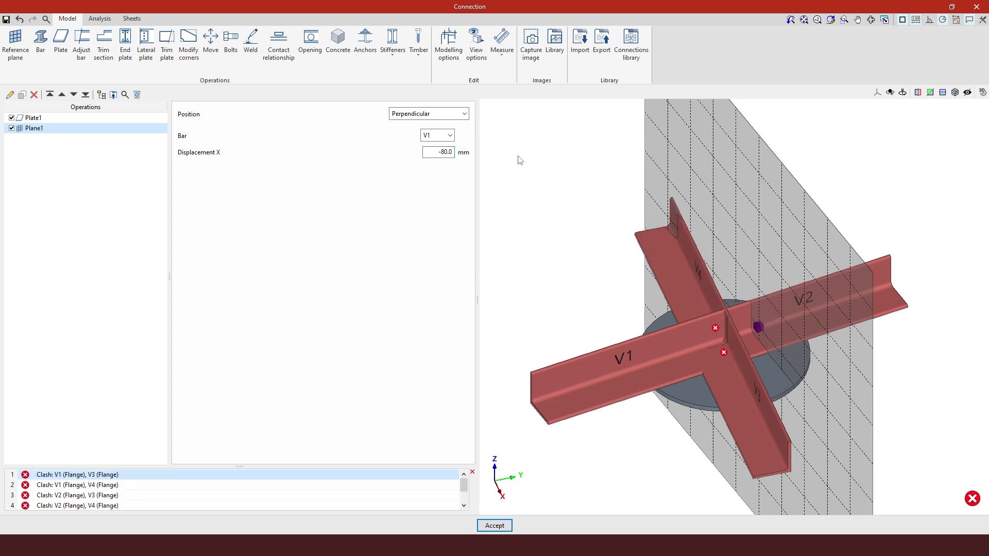
left_click_drag(435, 153, 534, 152)
type("80")
left_click(532, 151)
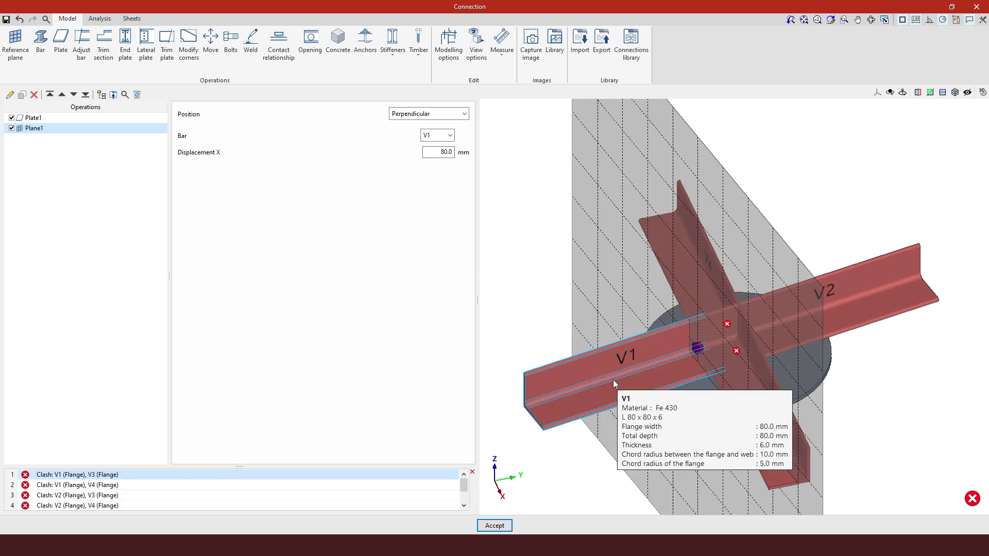
Duplicate the reference plane and set the copy perpendicular to bar V2
scroll(618, 397, "up", 2)
mouse_move(698, 407)
middle_mouse_down()
mouse_move(717, 389)
mouse_move(685, 394)
middle_mouse_up()
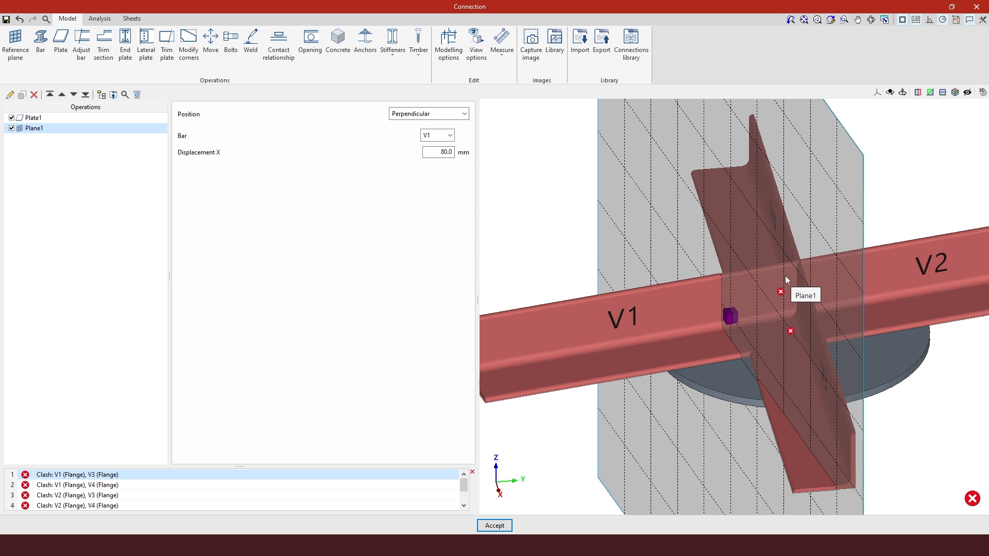
left_click(23, 95)
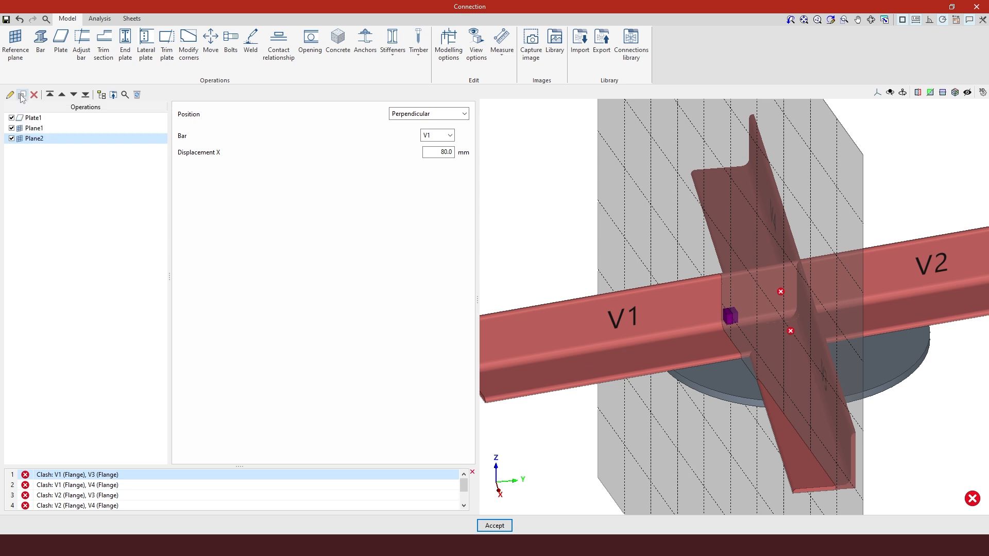
left_click(449, 135)
left_click(435, 156)
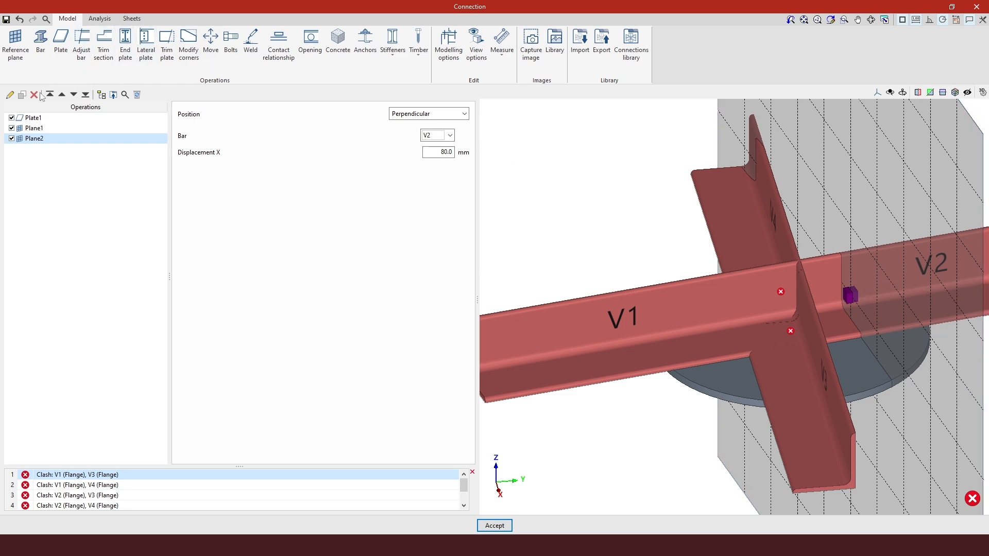
Duplicate the plane again and make this copy perpendicular to bar V3
left_click(23, 96)
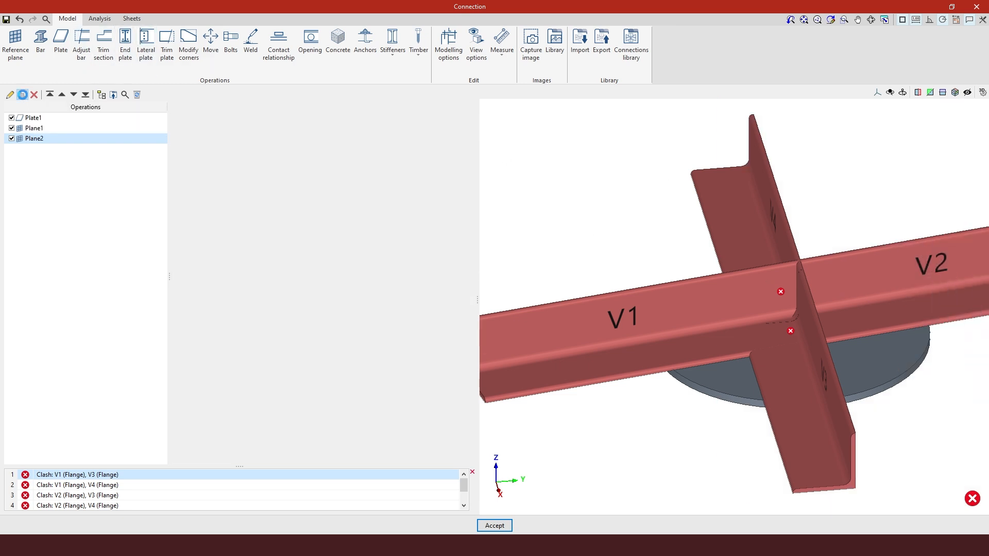
left_click(437, 135)
left_click(431, 164)
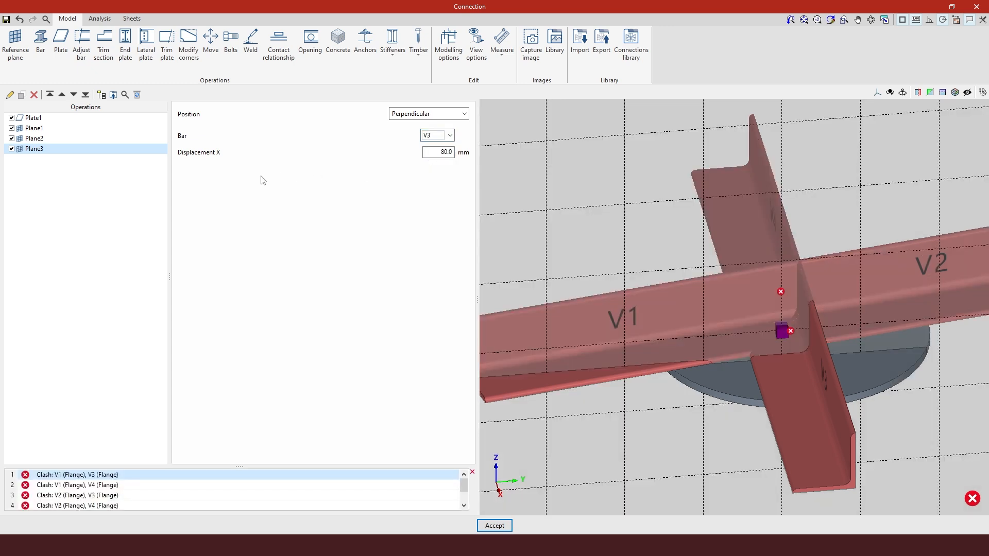
Create one more plane copy perpendicular to bar V4
left_click(21, 94)
left_click(442, 133)
left_click(428, 173)
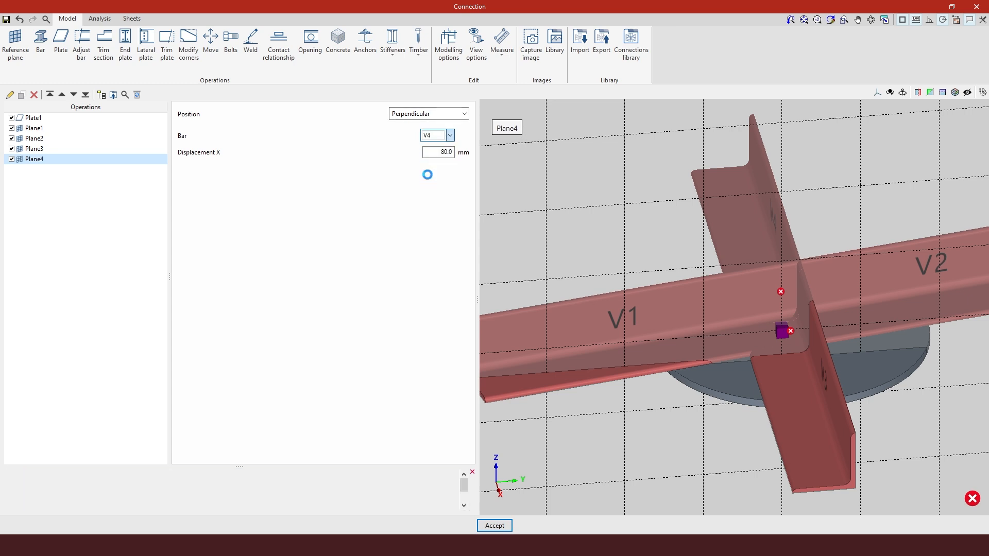
Adjust bar V1 to reference plane Plane1 using the Adjust bar operation
scroll(772, 320, "down", 3)
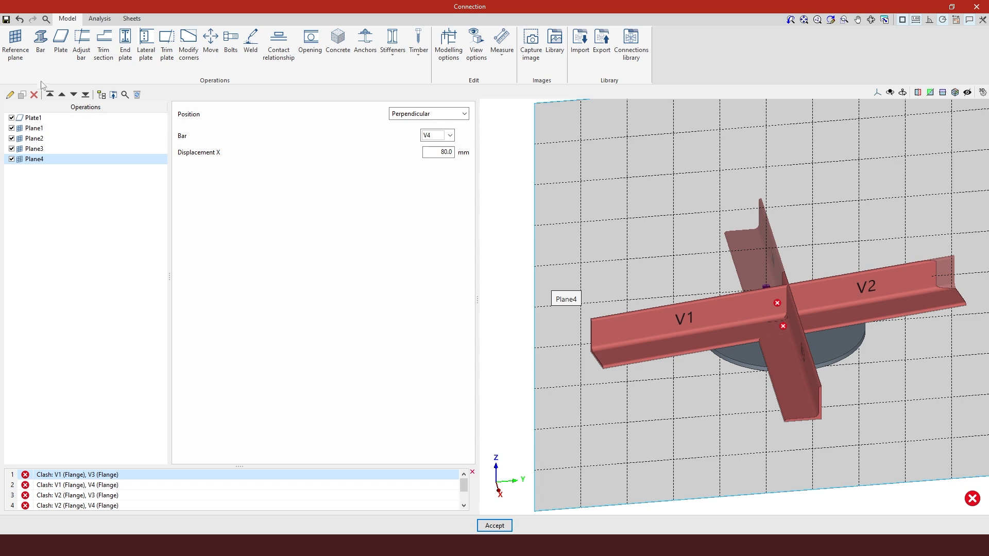
left_click(81, 51)
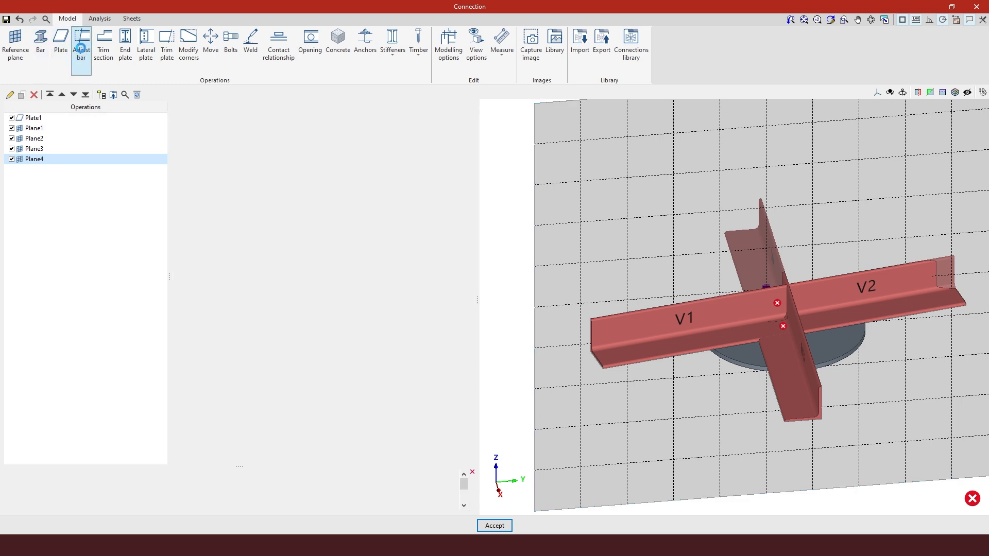
left_click(461, 114)
left_click(456, 127)
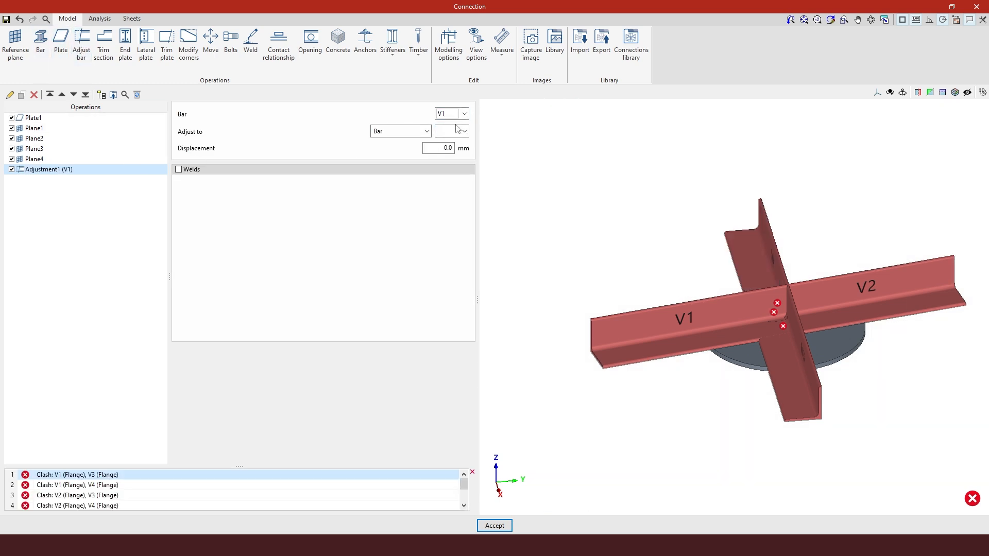
left_click(425, 132)
left_click(408, 172)
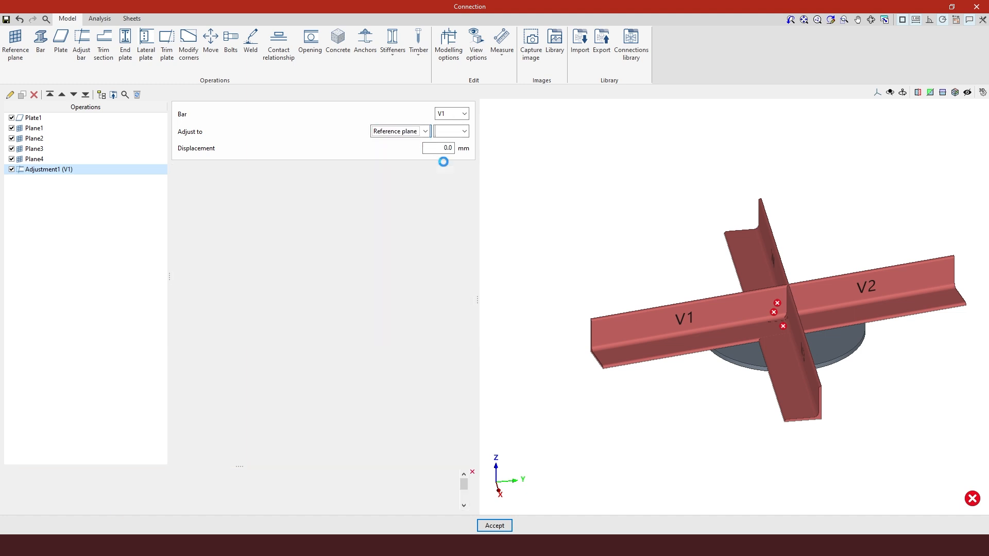
left_click(461, 131)
left_click(449, 144)
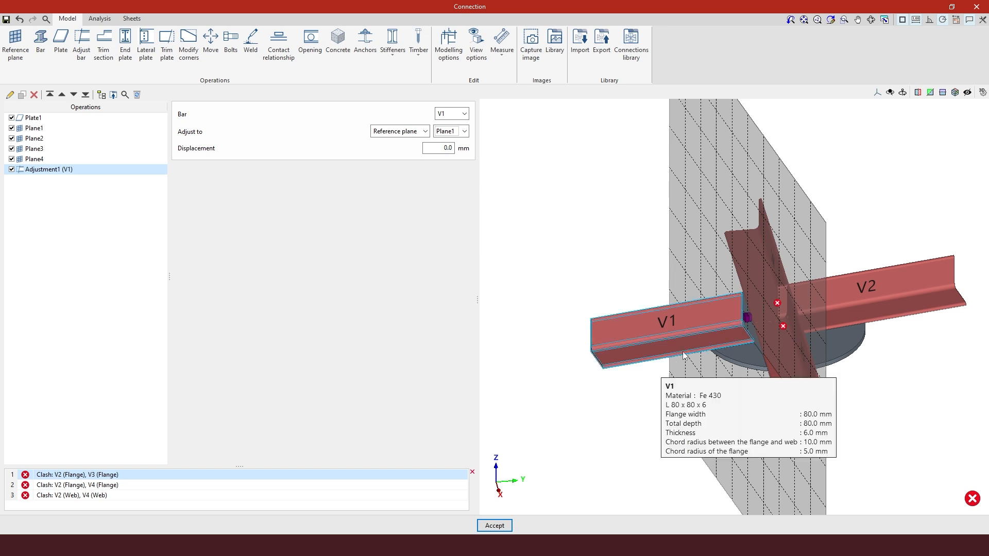
scroll(744, 309, "up", 3)
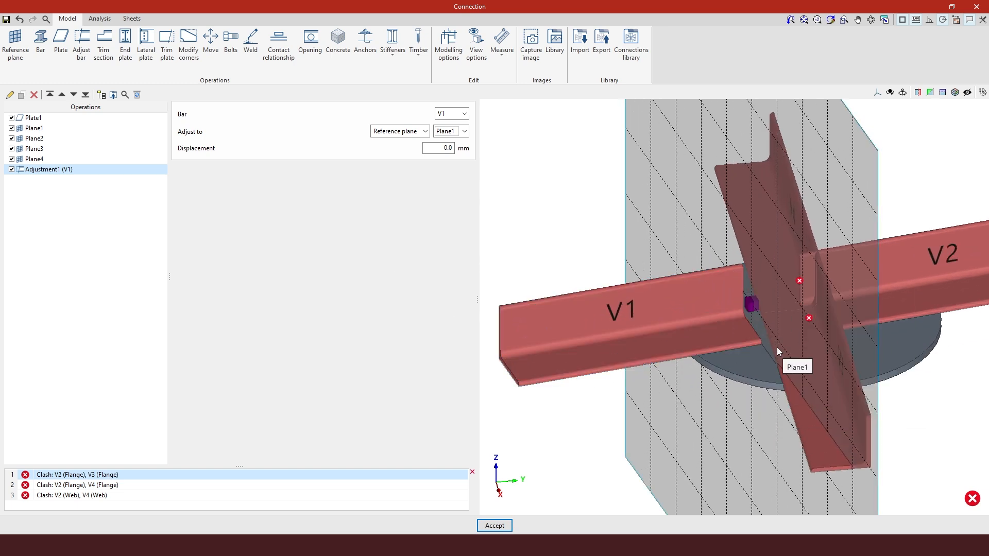
Duplicate the adjustment and set the copy to bar V2 adjusted to Plane2
left_click(21, 95)
left_click(449, 114)
left_click(458, 127)
left_click(459, 128)
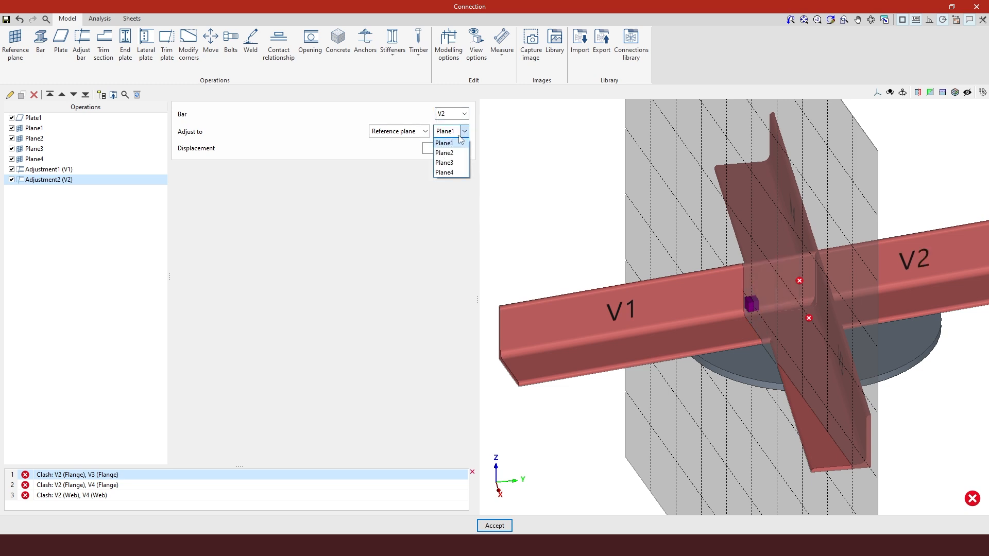
left_click(458, 158)
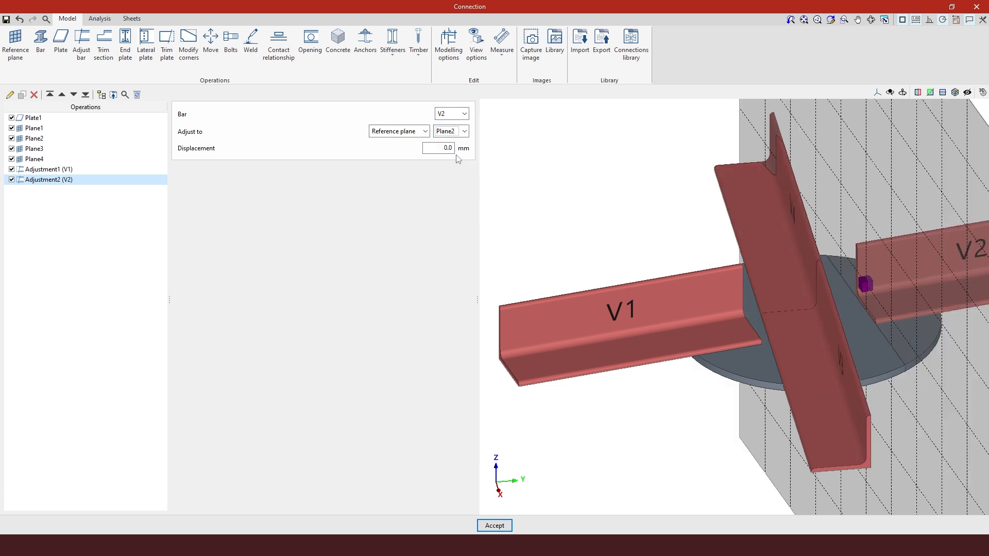
Duplicate the adjustment again and set the copy to bar V3 adjusted to Plane3
left_click(22, 96)
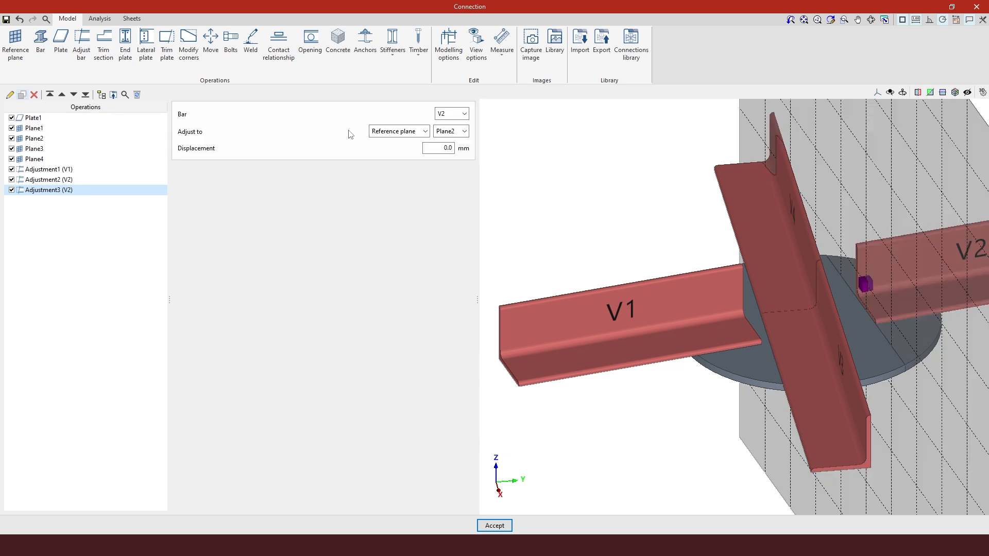
left_click(460, 116)
left_click(441, 145)
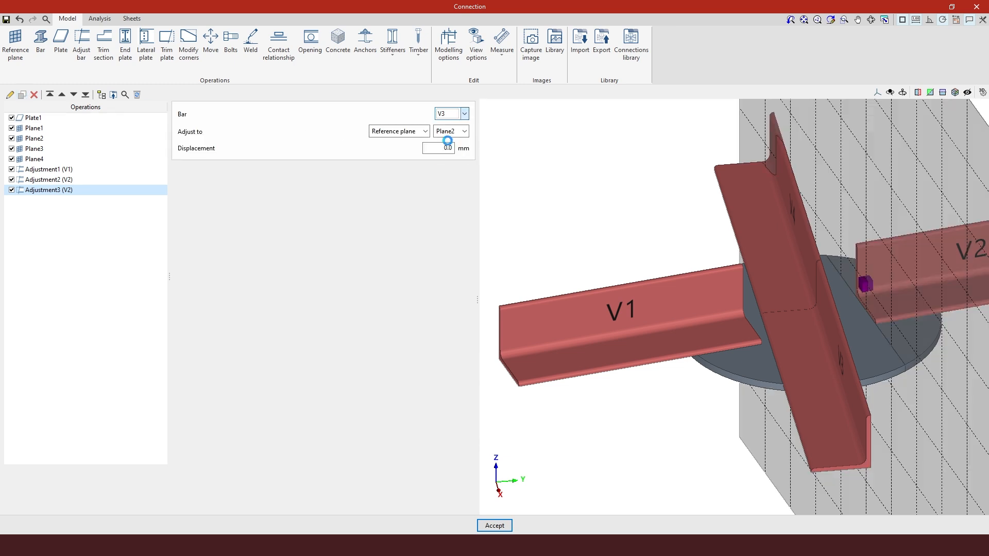
left_click(452, 132)
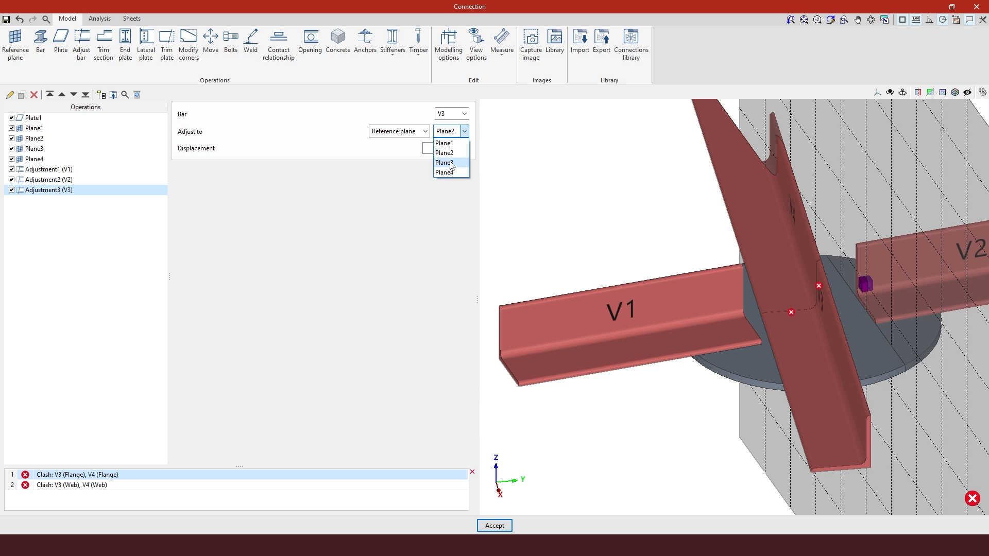
left_click(450, 163)
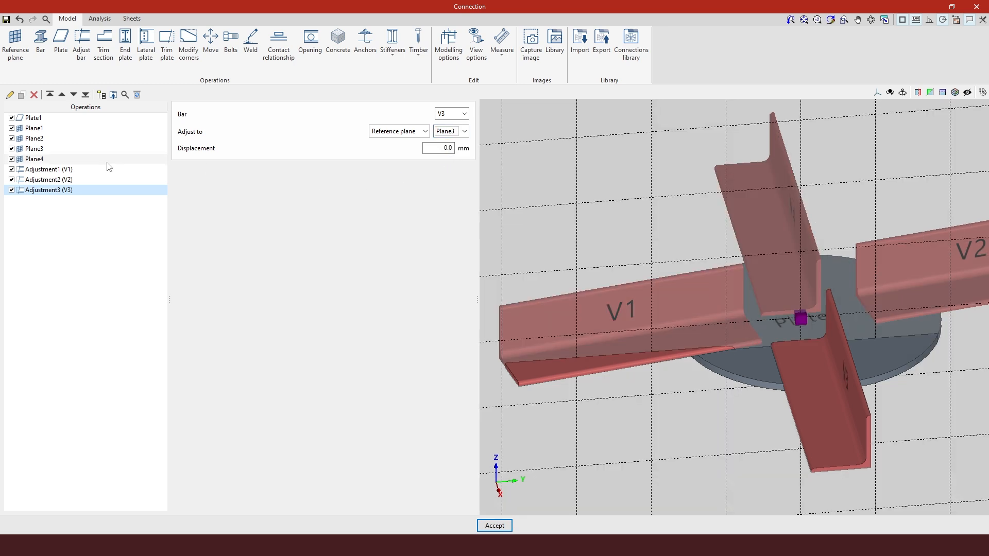
Create one more adjustment copy for bar V4 adjusted to Plane4
left_click(23, 97)
left_click(463, 113)
left_click(465, 132)
left_click(446, 172)
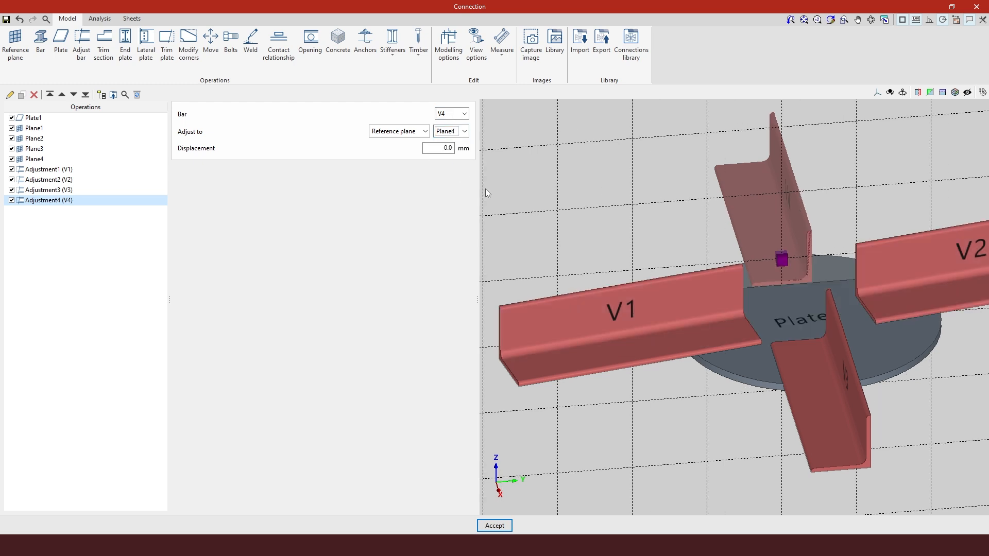
Add a bolt group on bar V1's flange, bolted to the plate Plate1
right_click_drag(827, 322, 833, 347)
scroll(824, 355, "down", 8)
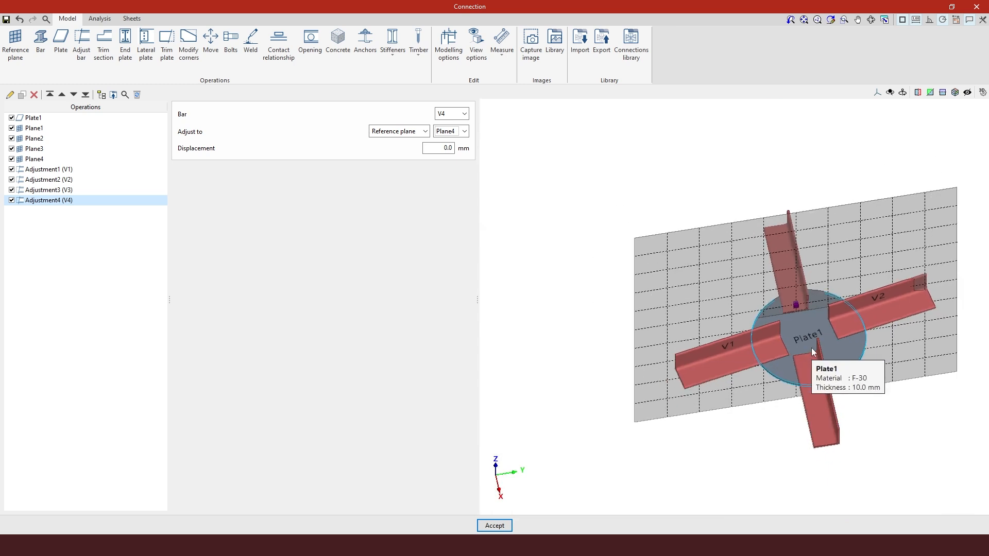
mouse_move(914, 364)
right_mouse_down()
mouse_move(870, 367)
mouse_move(885, 382)
mouse_move(878, 371)
mouse_move(905, 353)
right_mouse_up()
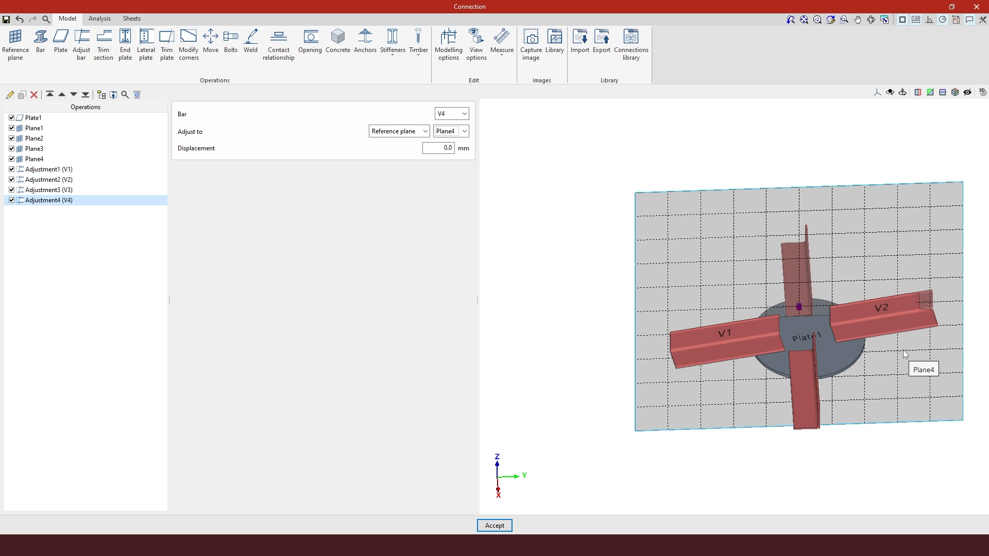
left_click(228, 54)
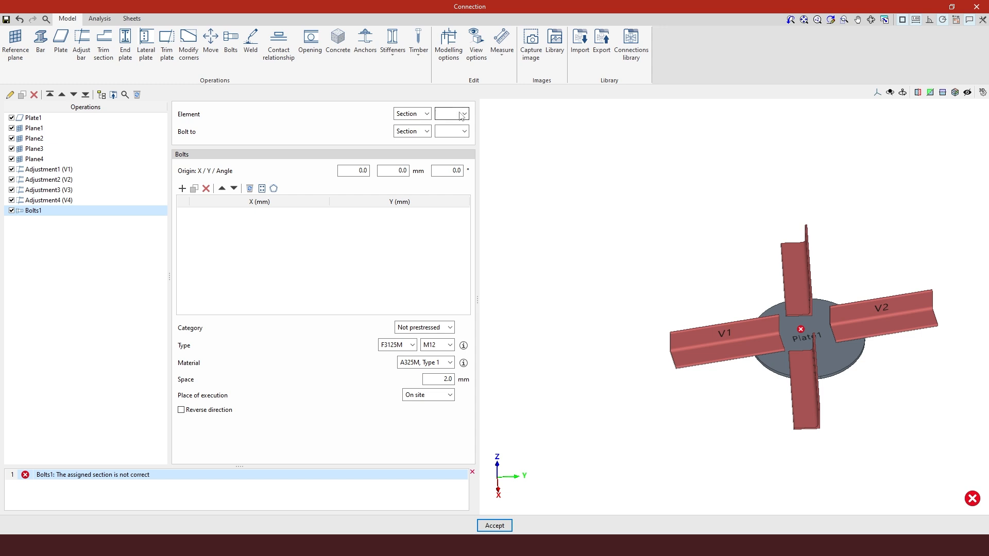
left_click(465, 114)
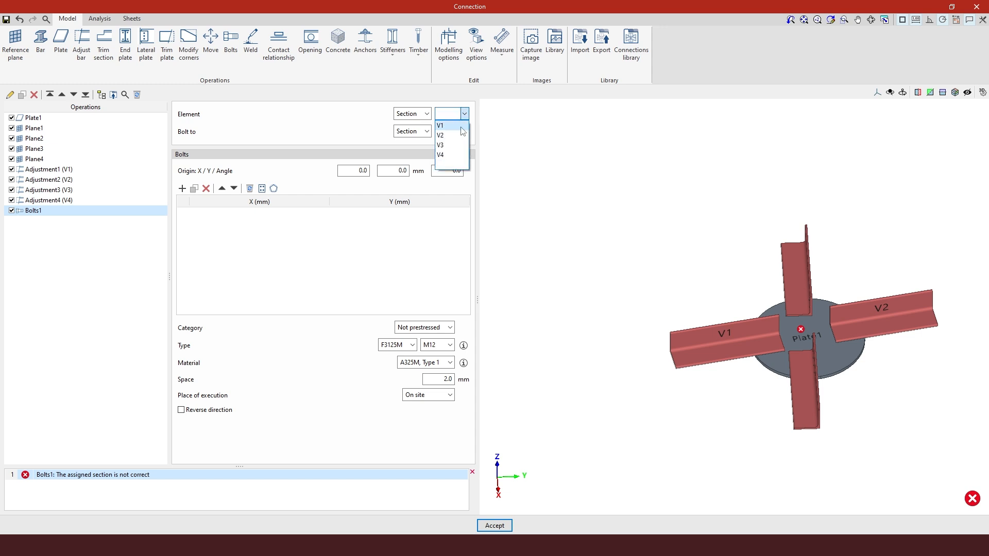
left_click(441, 125)
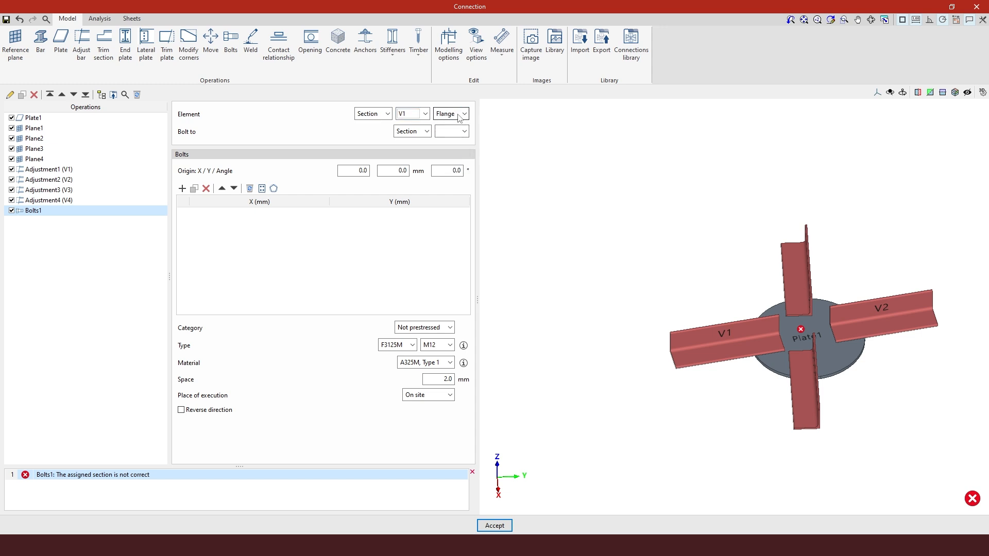
left_click(427, 132)
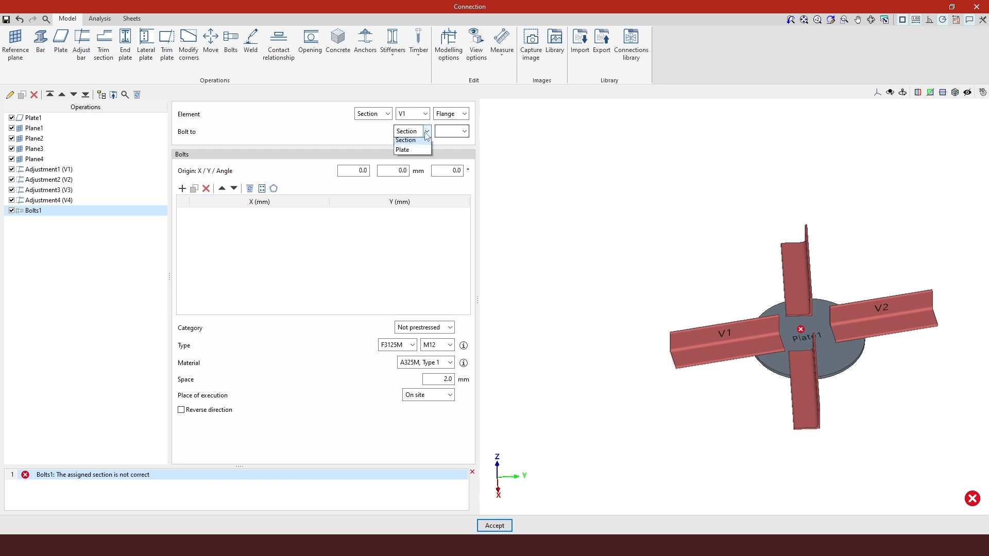
left_click(407, 149)
left_click(459, 131)
left_click(446, 144)
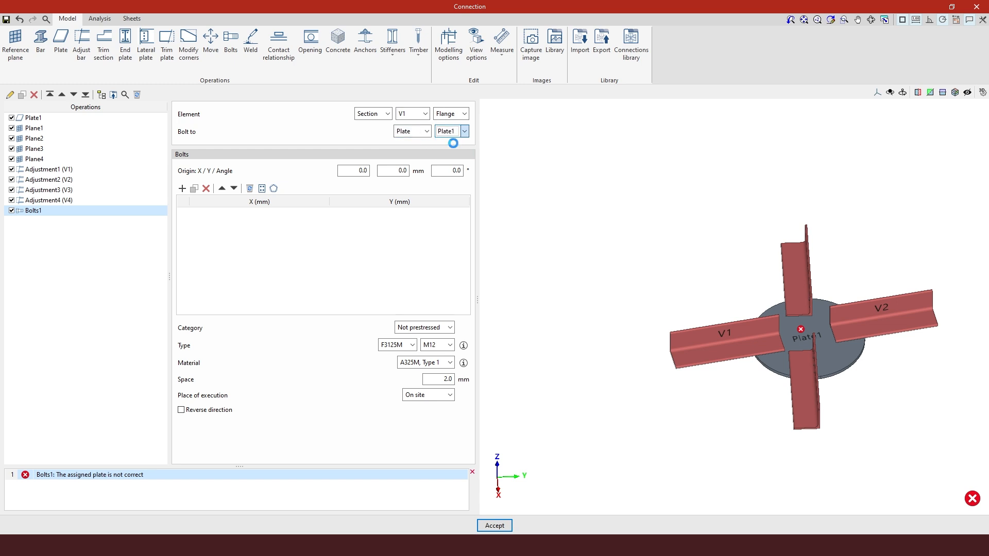
scroll(818, 346, "up", 3)
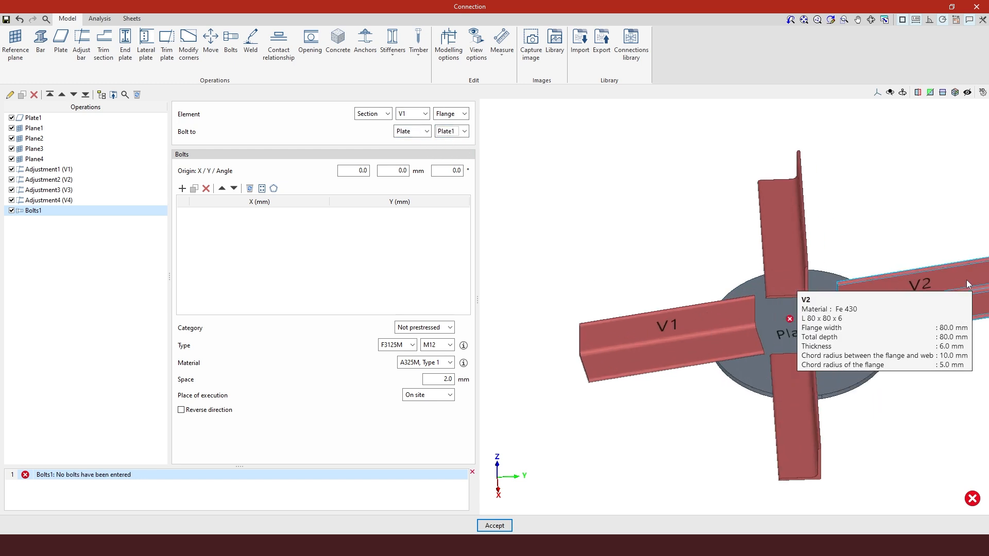
Add a first bolt to the group at X 100 mm
left_click(181, 188)
scroll(792, 342, "up", 2)
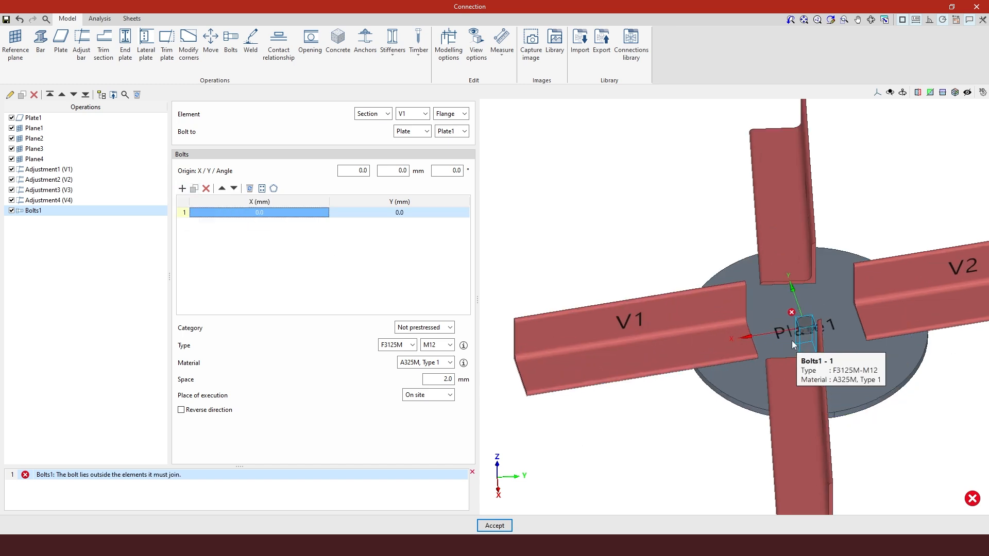
scroll(793, 341, "up", 1)
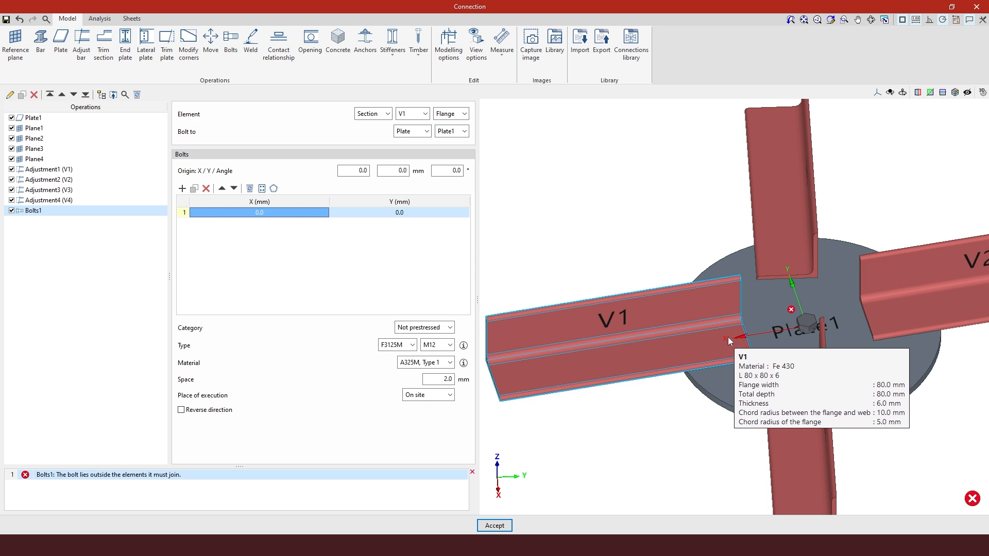
left_click(283, 219)
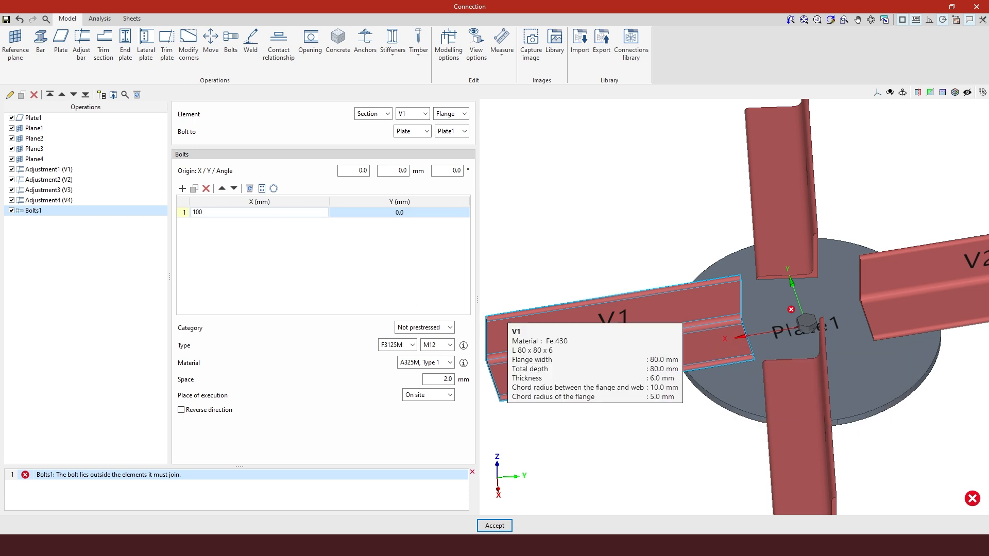
type("100")
key("Tab")
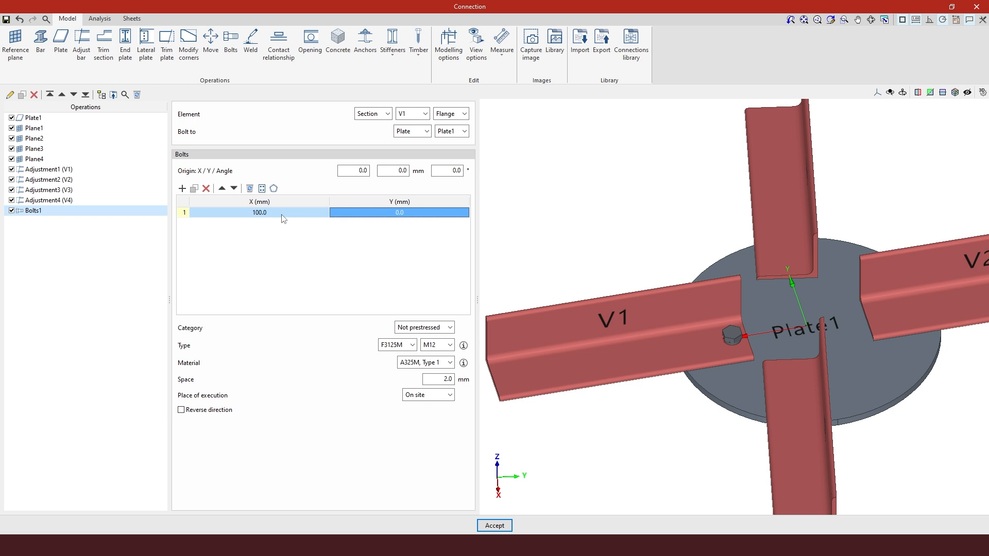
Add a second bolt to the group at X 150 mm
left_click(194, 189)
left_click(247, 227)
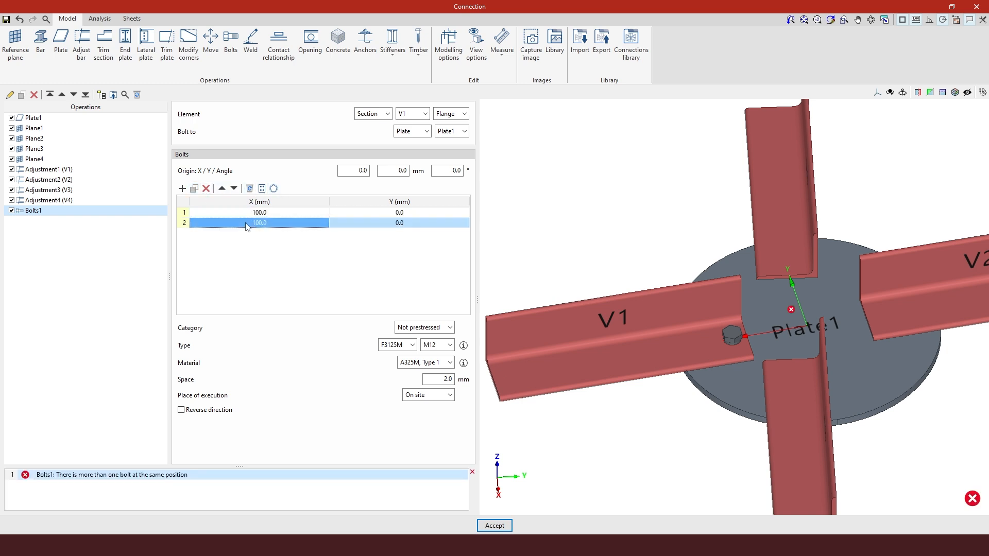
type("13")
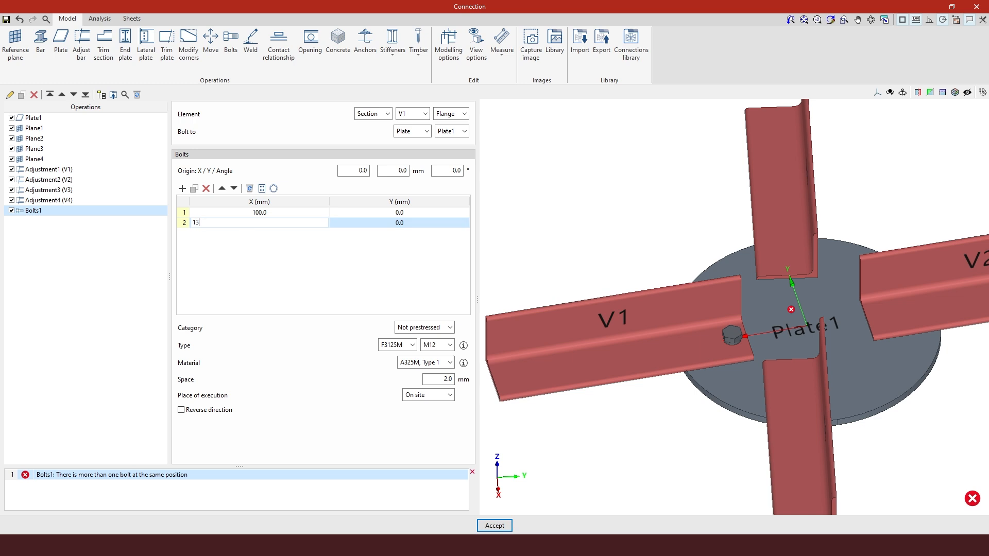
left_click(247, 223)
type("1")
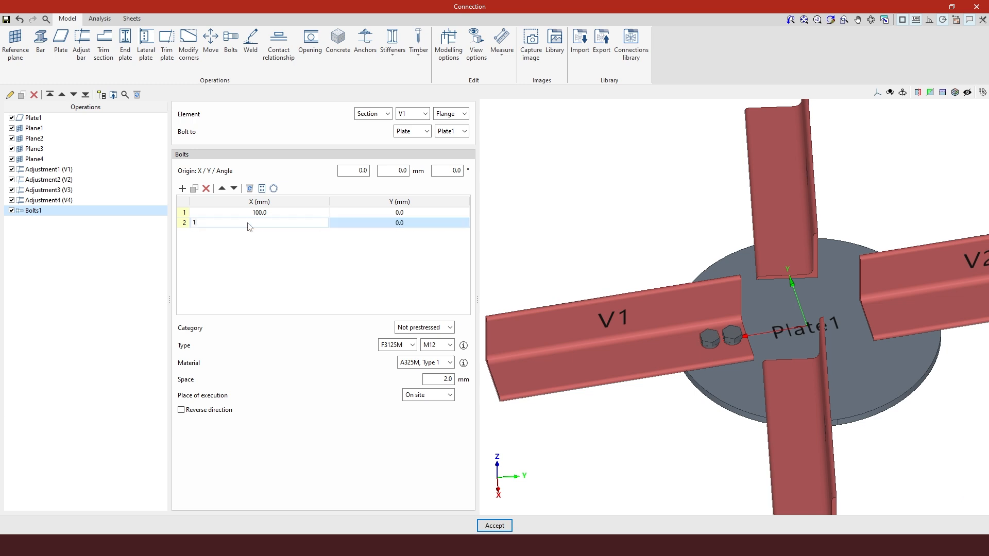
key("Return")
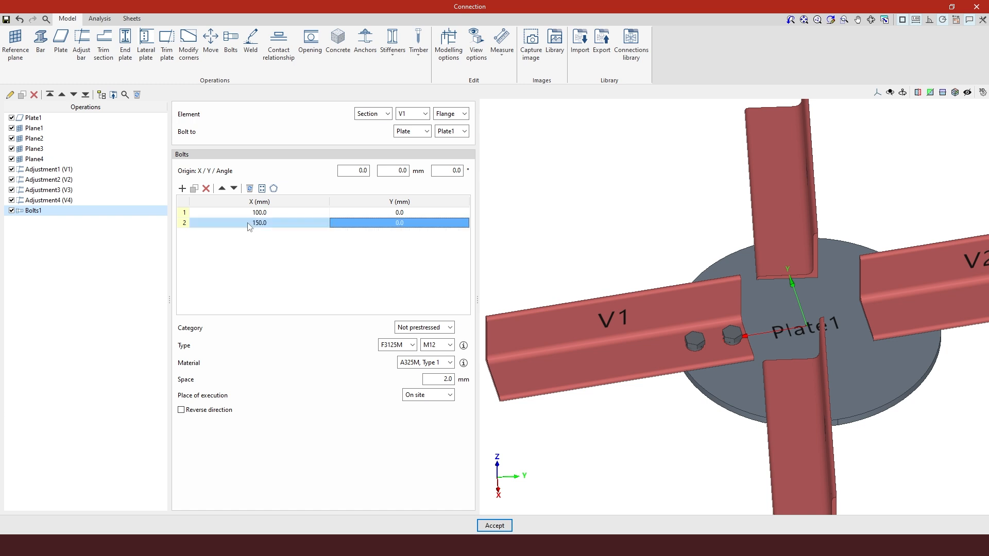
Duplicate the bolt group and assign the copy to bar V2's flange
scroll(729, 410, "up", 3)
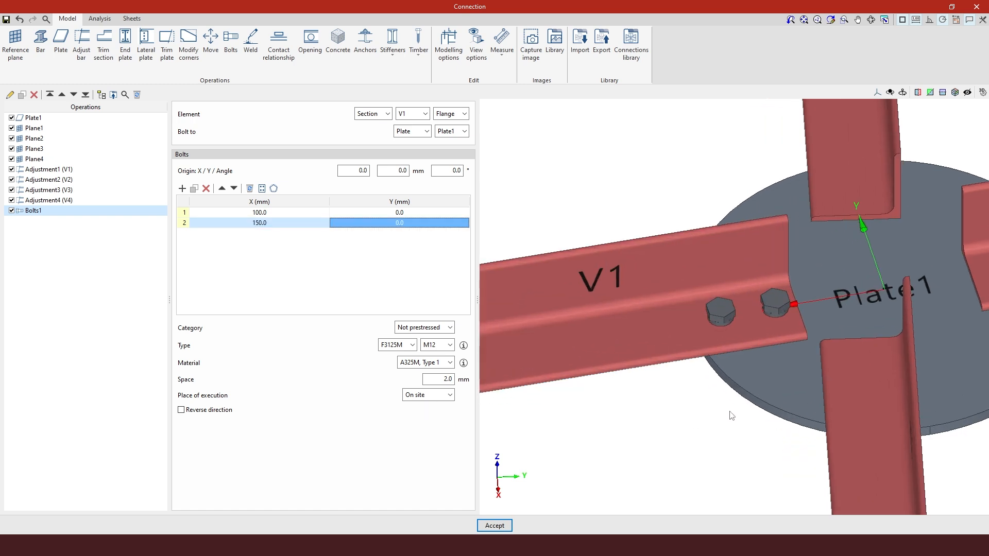
right_click_drag(730, 410, 730, 379)
scroll(730, 380, "down", 3)
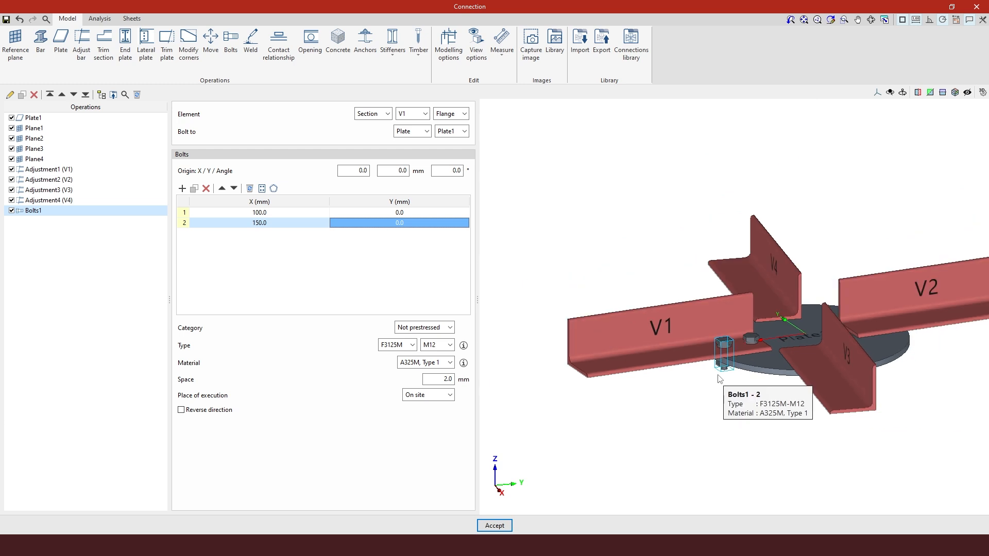
right_click_drag(829, 377, 775, 393)
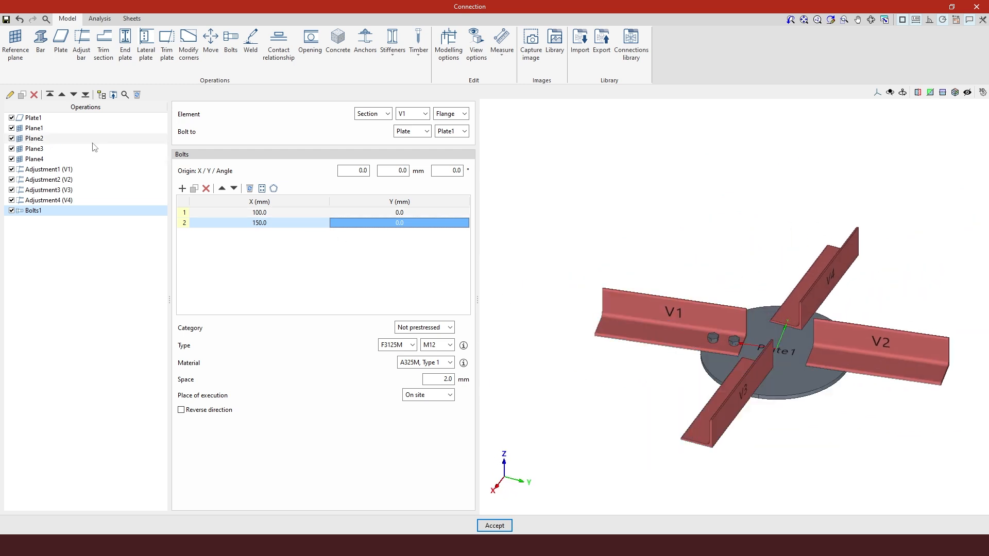
left_click(23, 95)
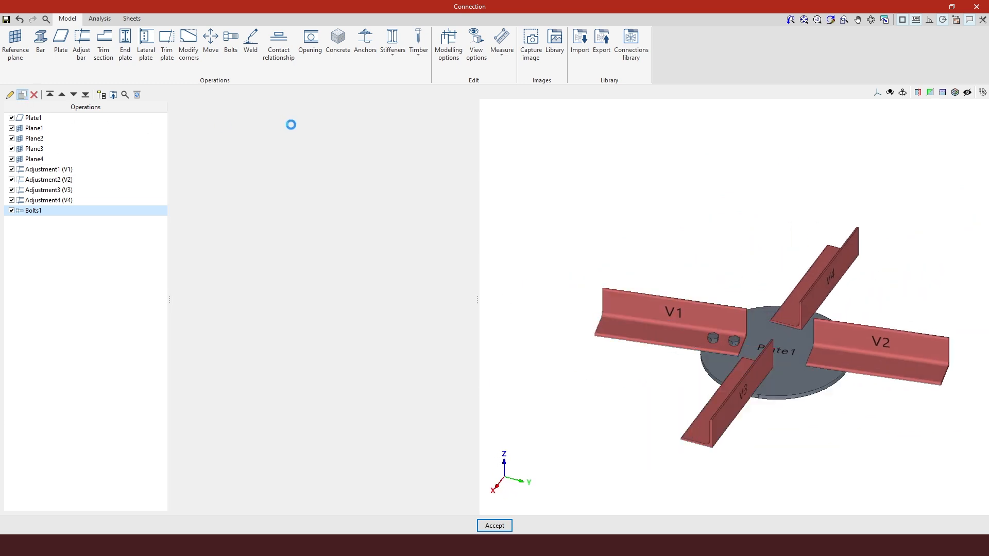
left_click(425, 114)
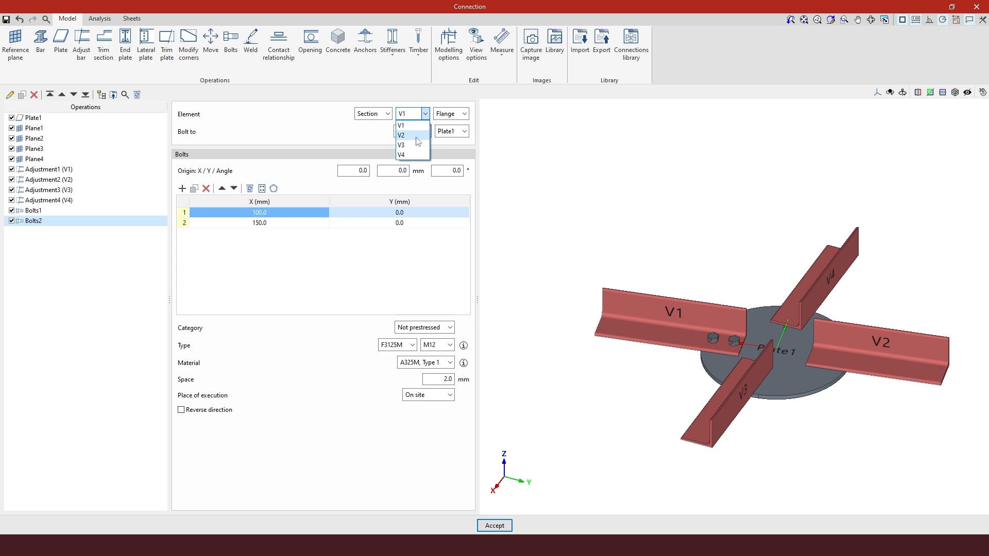
left_click(407, 135)
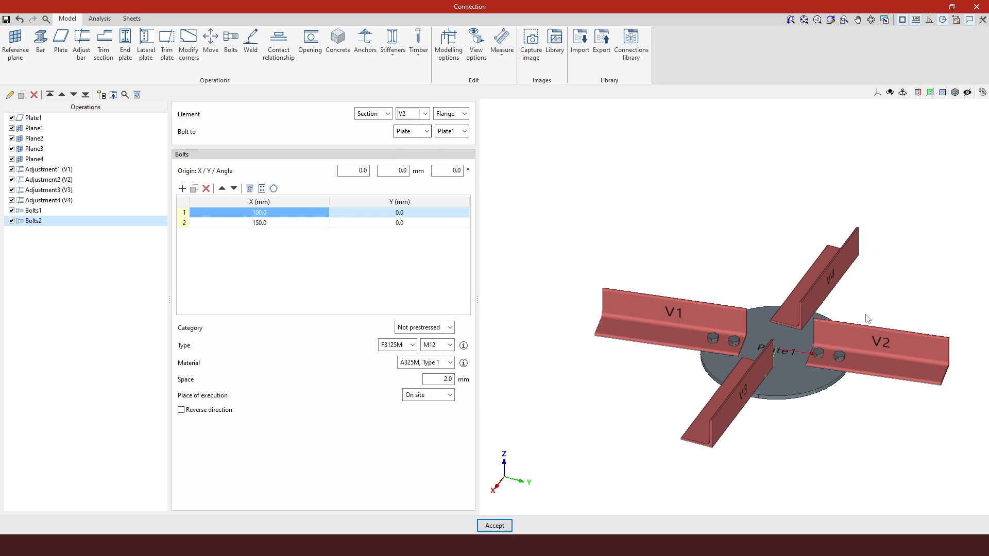
Duplicate the bolt group and assign the copy to bar V3's flange
left_click(22, 95)
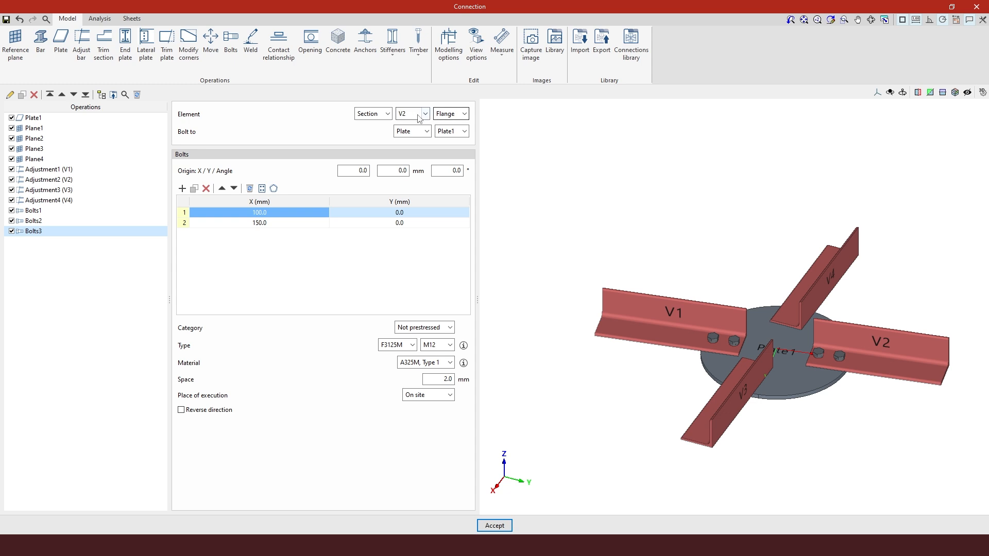
left_click(419, 117)
left_click(416, 140)
middle_click_drag(780, 396, 755, 391, "shift")
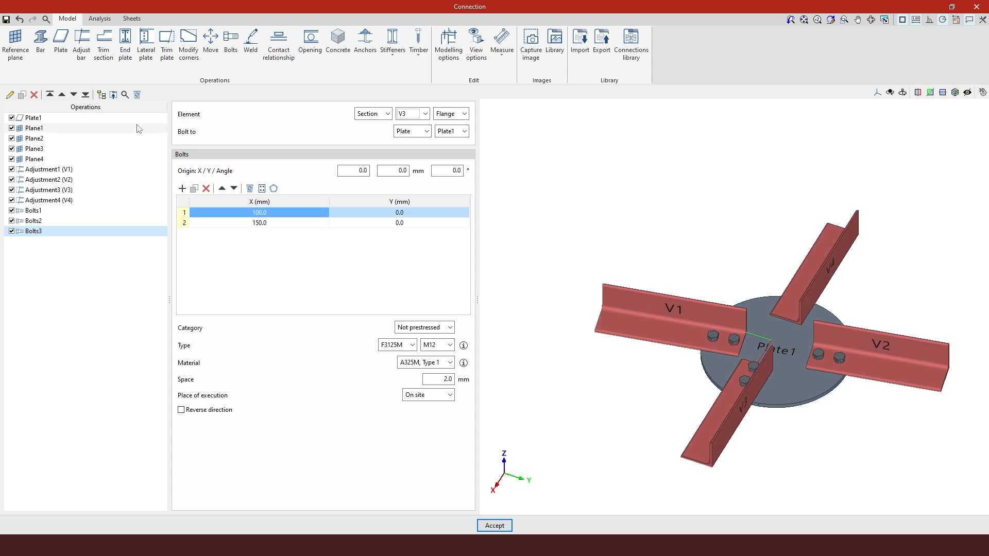
Duplicate the bolt group again, assign the copy to bar V4's flange, and inspect the bolts around the plate
left_click(22, 95)
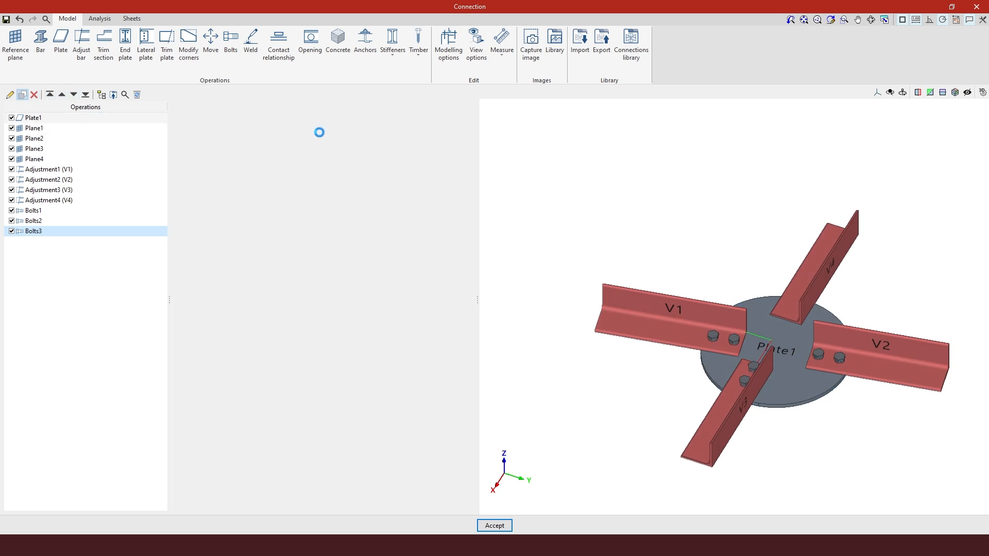
left_click(418, 116)
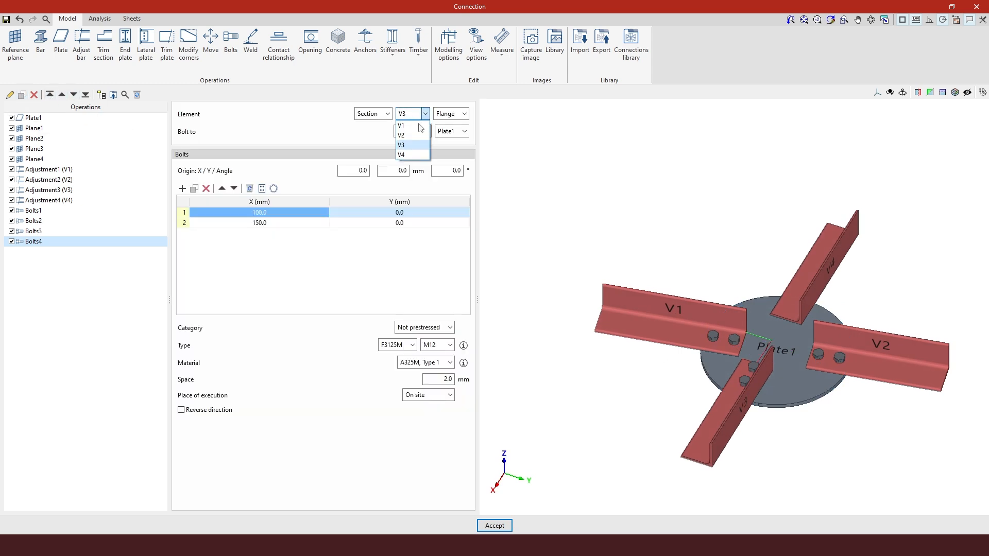
left_click(411, 155)
middle_click_drag(869, 328, 731, 281)
scroll(846, 374, "up", 2)
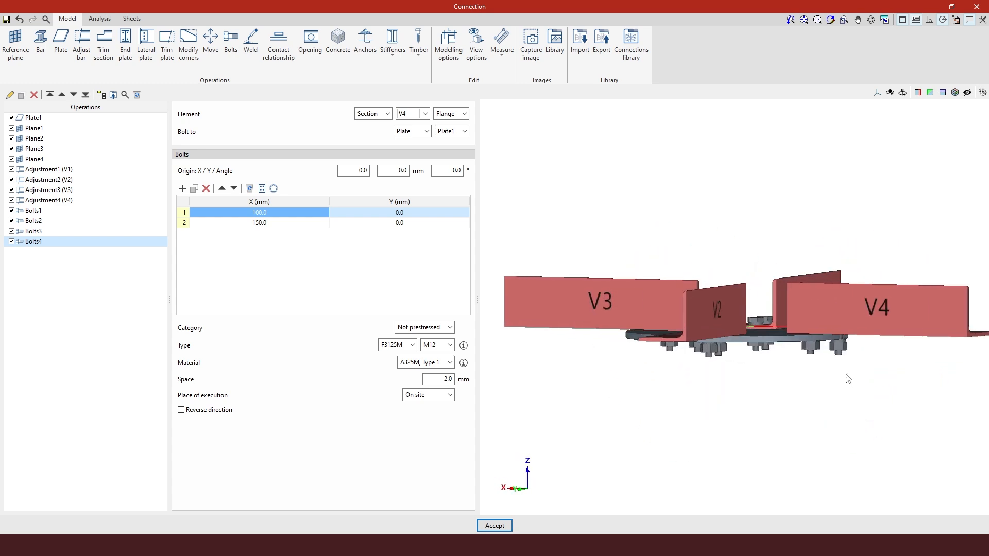
scroll(841, 331, "up", 5)
middle_click_drag(862, 332, 876, 309)
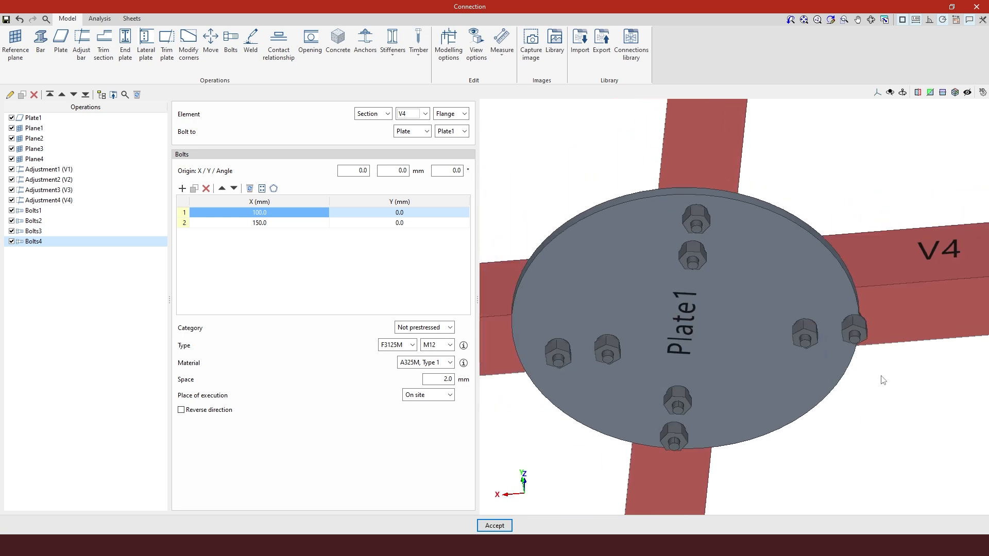
scroll(884, 380, "down", 2)
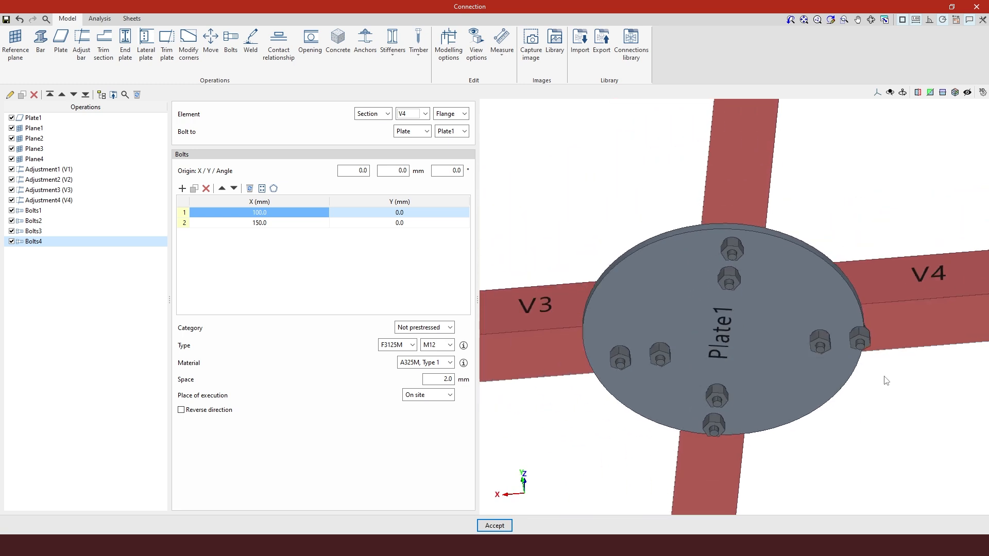
middle_click_drag(887, 380, 669, 470)
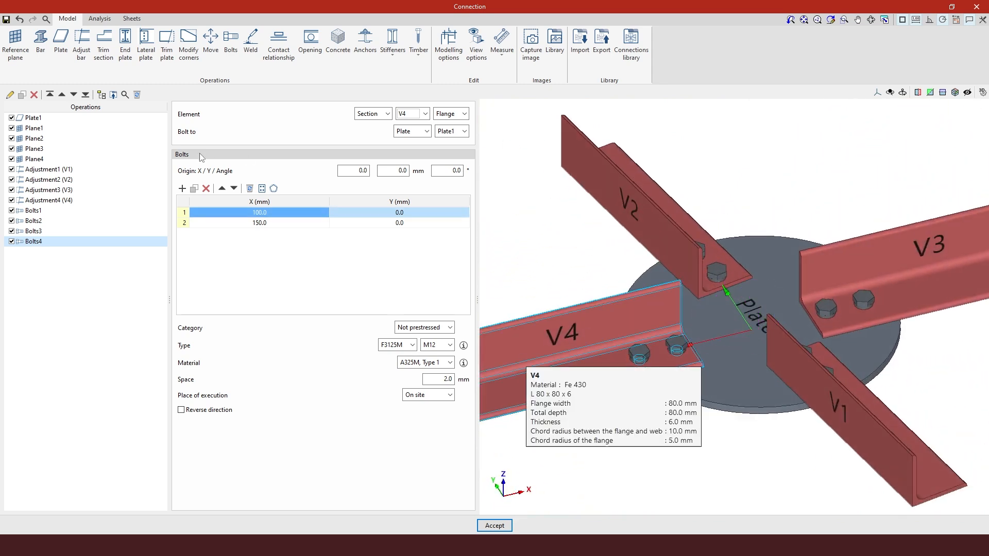
Open the operation Plate1 to review its geometry and position settings
left_click(75, 119)
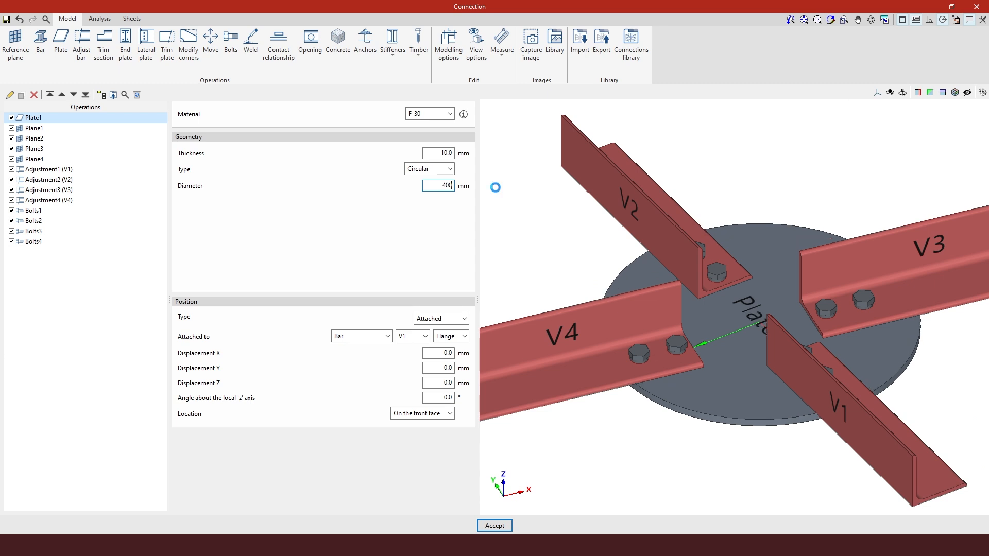
mouse_move(734, 421)
middle_mouse_down()
mouse_move(739, 370)
mouse_move(748, 422)
middle_mouse_up()
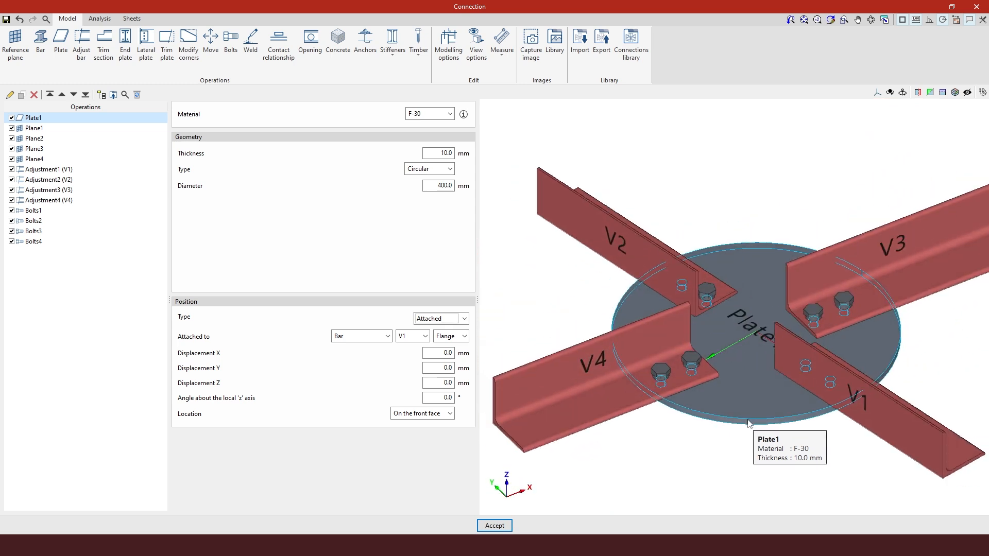